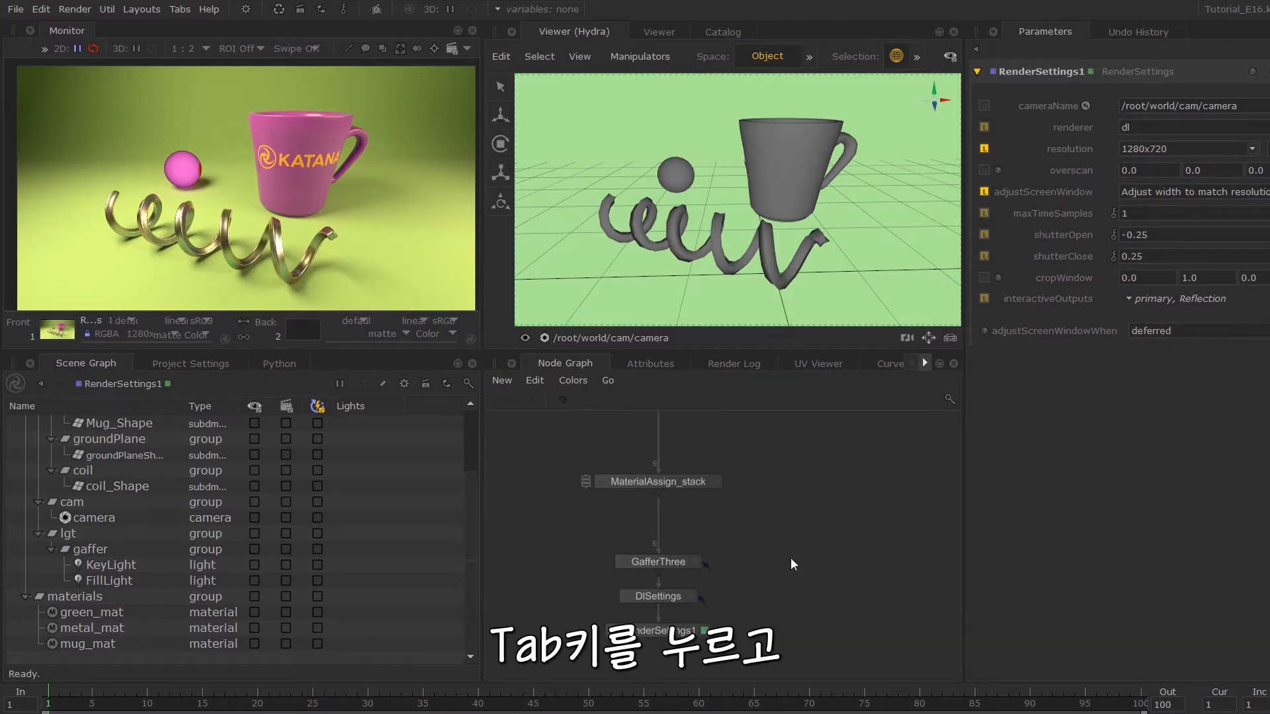
Add an InteractiveRenderFilters node to the node graph and place it unconnected beside the GafferThree node.
{"action": "key", "text": "Tab"}
{"action": "type", "text": "inter"}
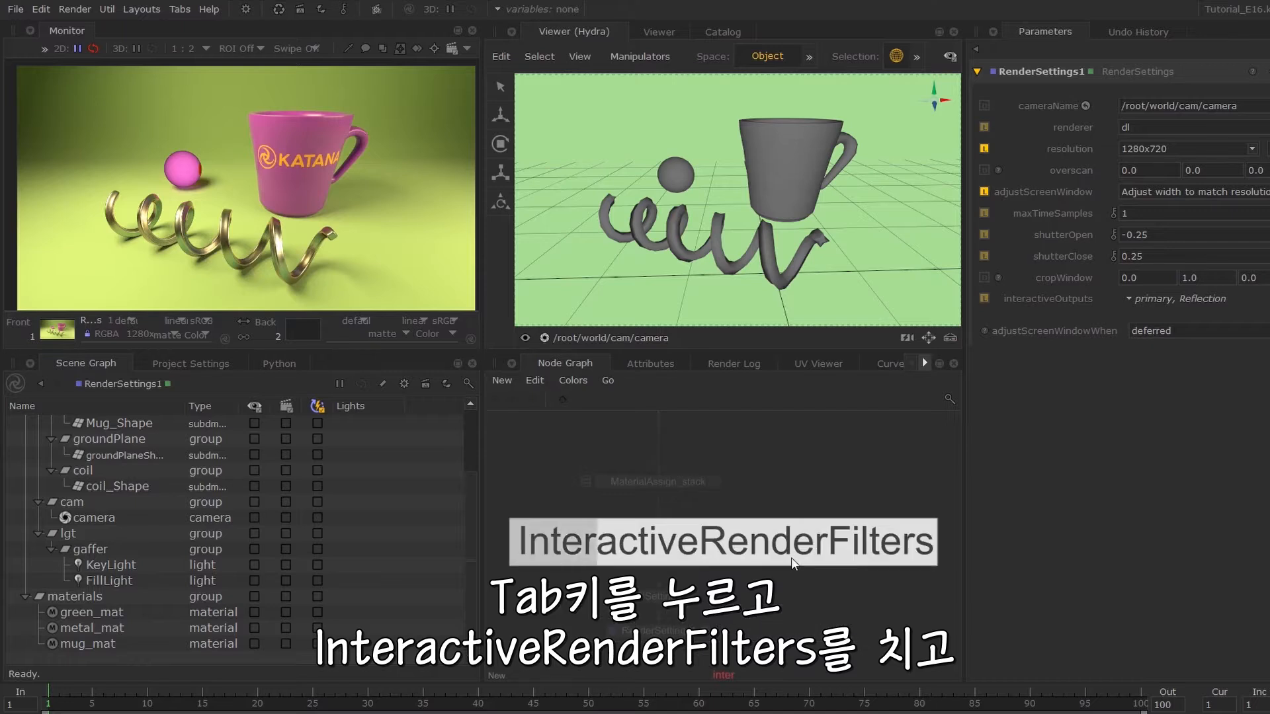
{"action": "key", "text": "BackSpace"}
{"action": "key", "text": "BackSpace"}
{"action": "key", "text": "BackSpace"}
{"action": "key", "text": "BackSpace"}
{"action": "key", "text": "BackSpace"}
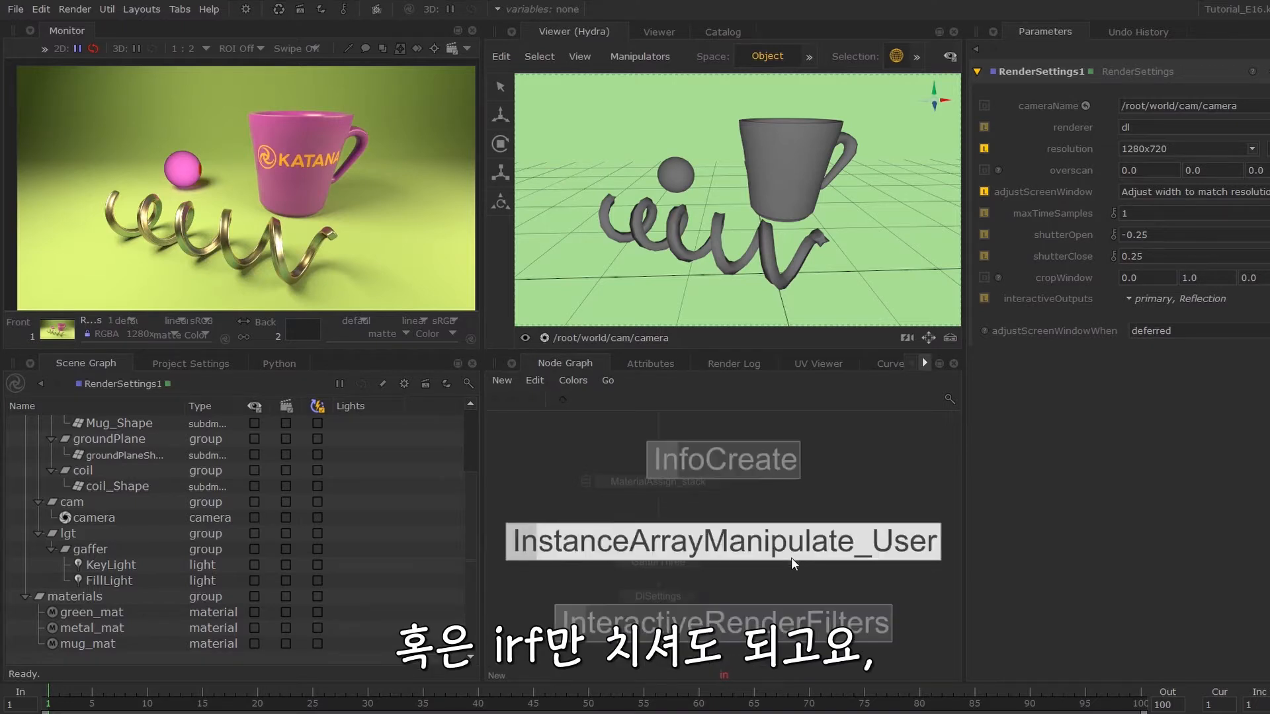
{"action": "type", "text": "irf"}
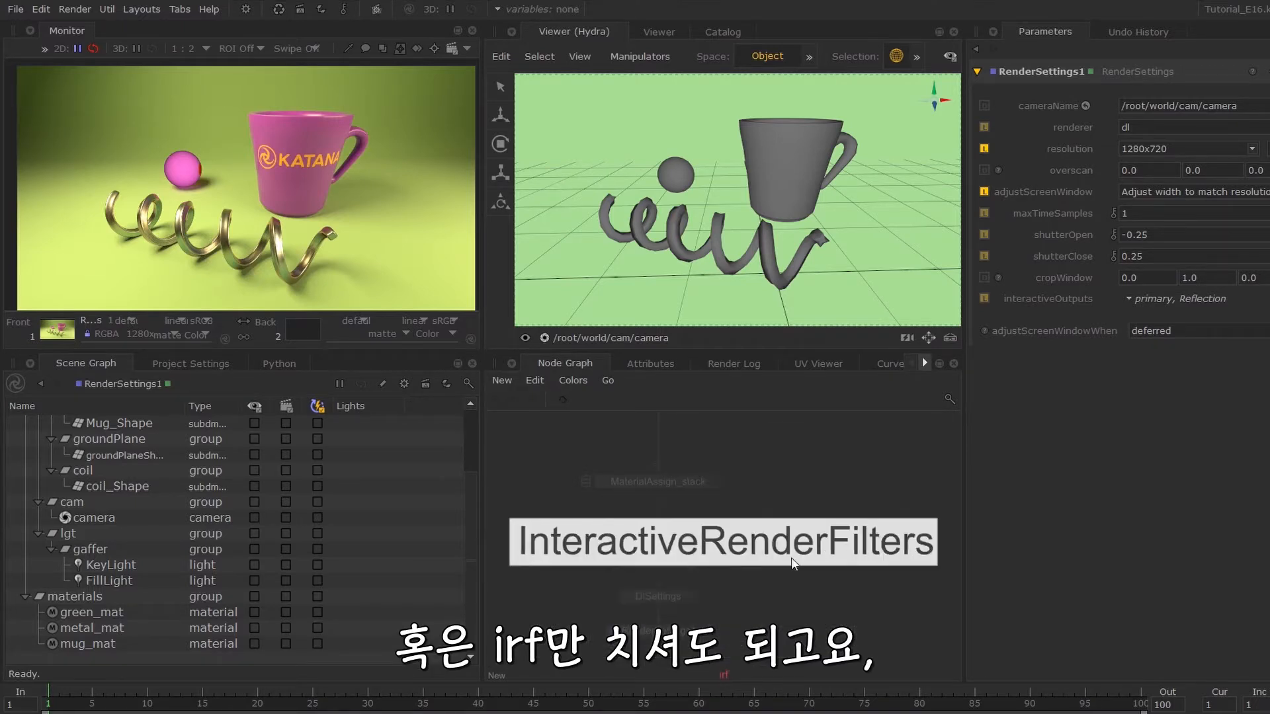
{"action": "key", "text": "Return"}
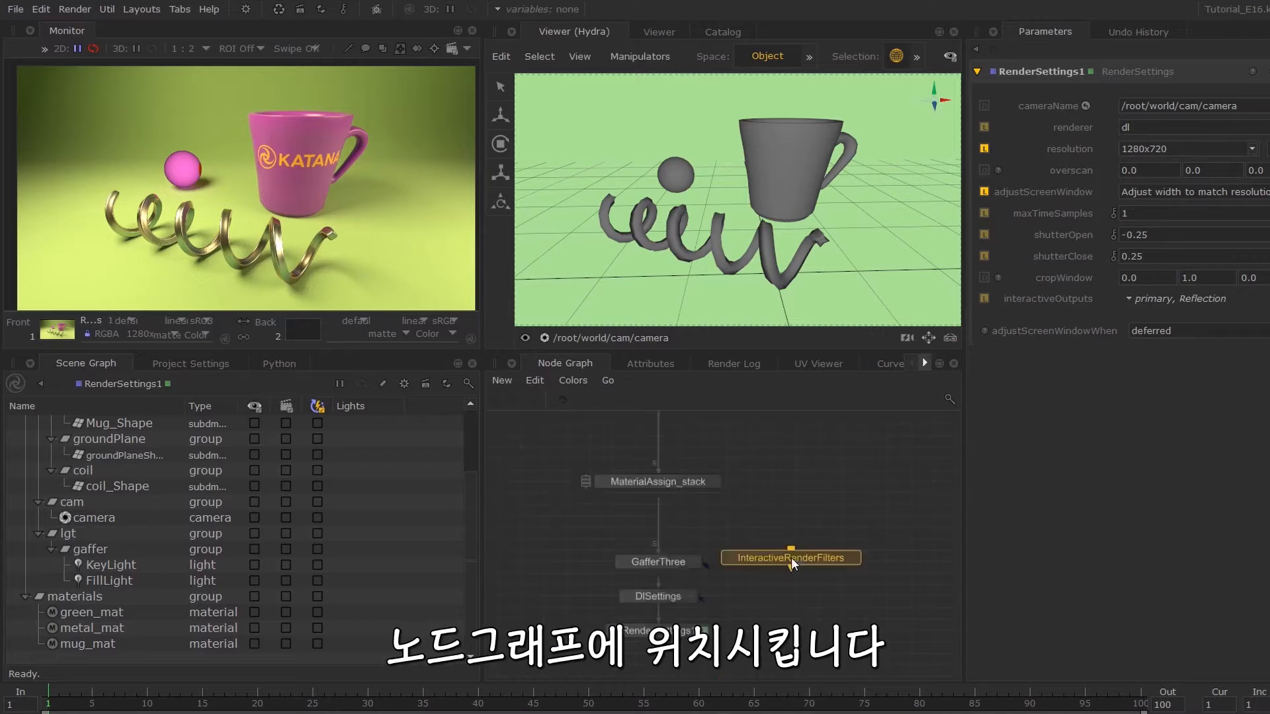
{"action": "left_click", "coordinate": [835, 540]}
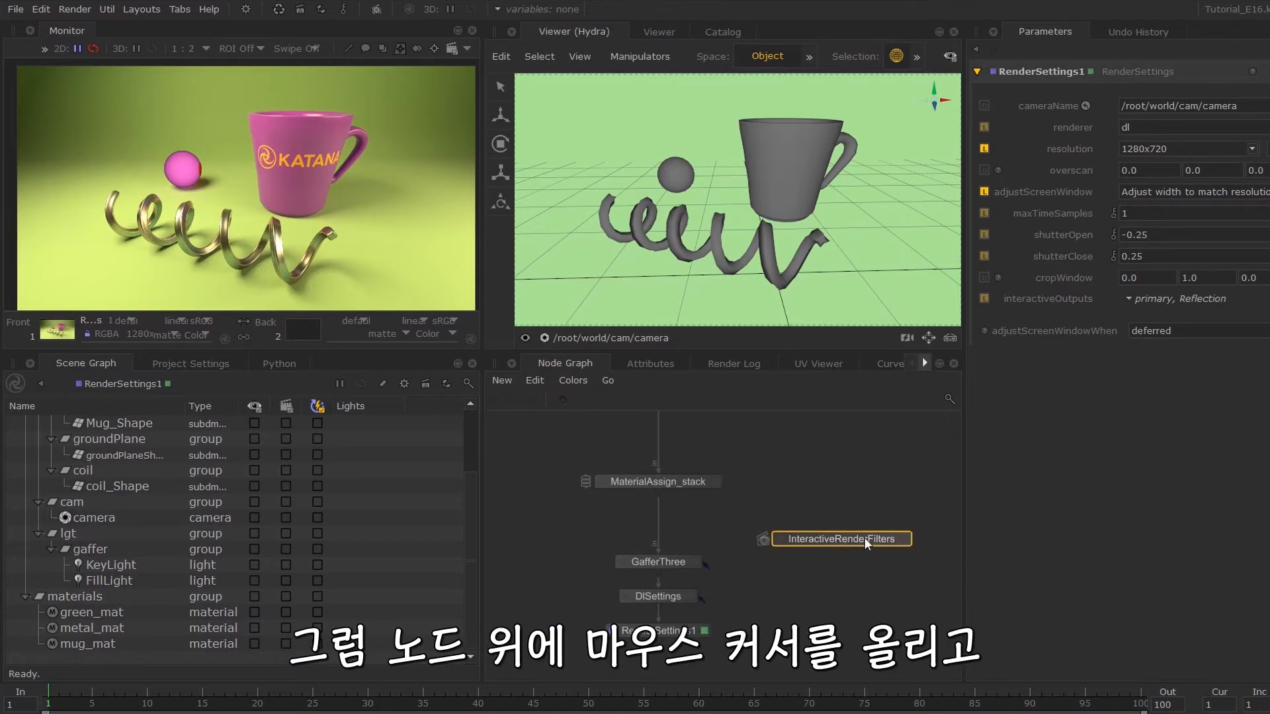
Open the InteractiveRenderFilters node's parameters and add a render filter containing a DlSettings node.
{"action": "key", "text": "e"}
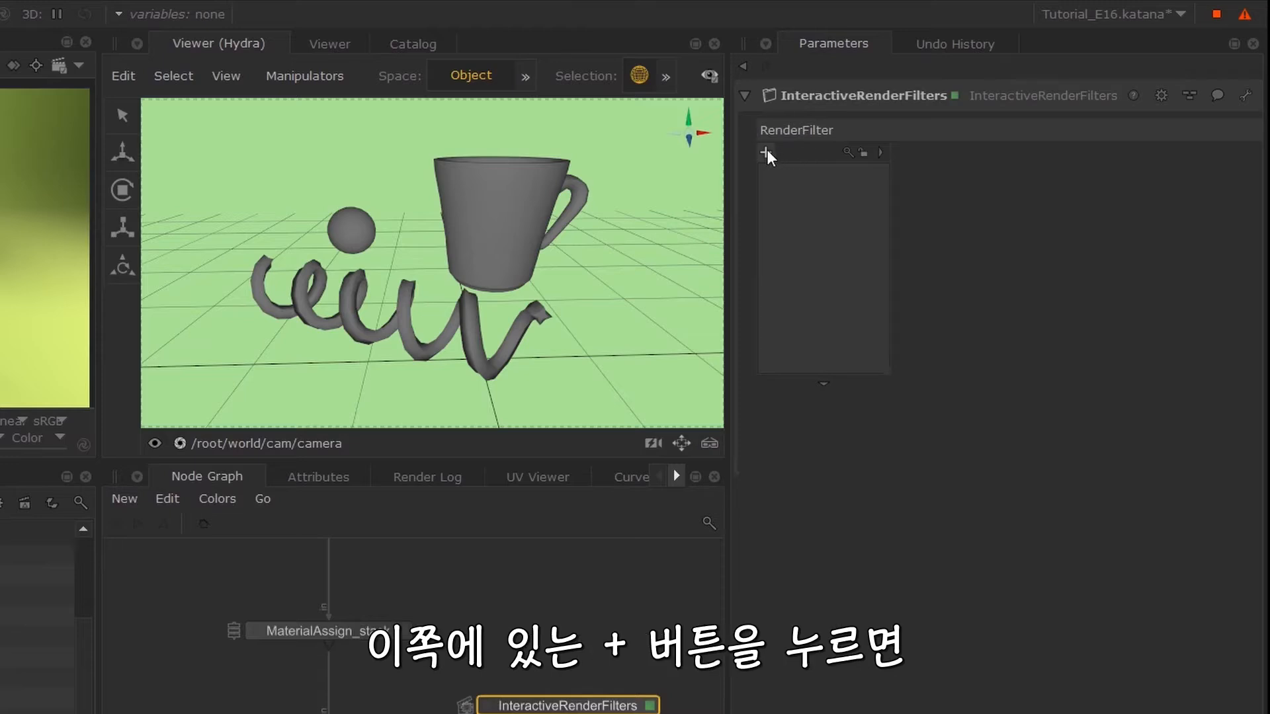
{"action": "left_click", "coordinate": [993, 115]}
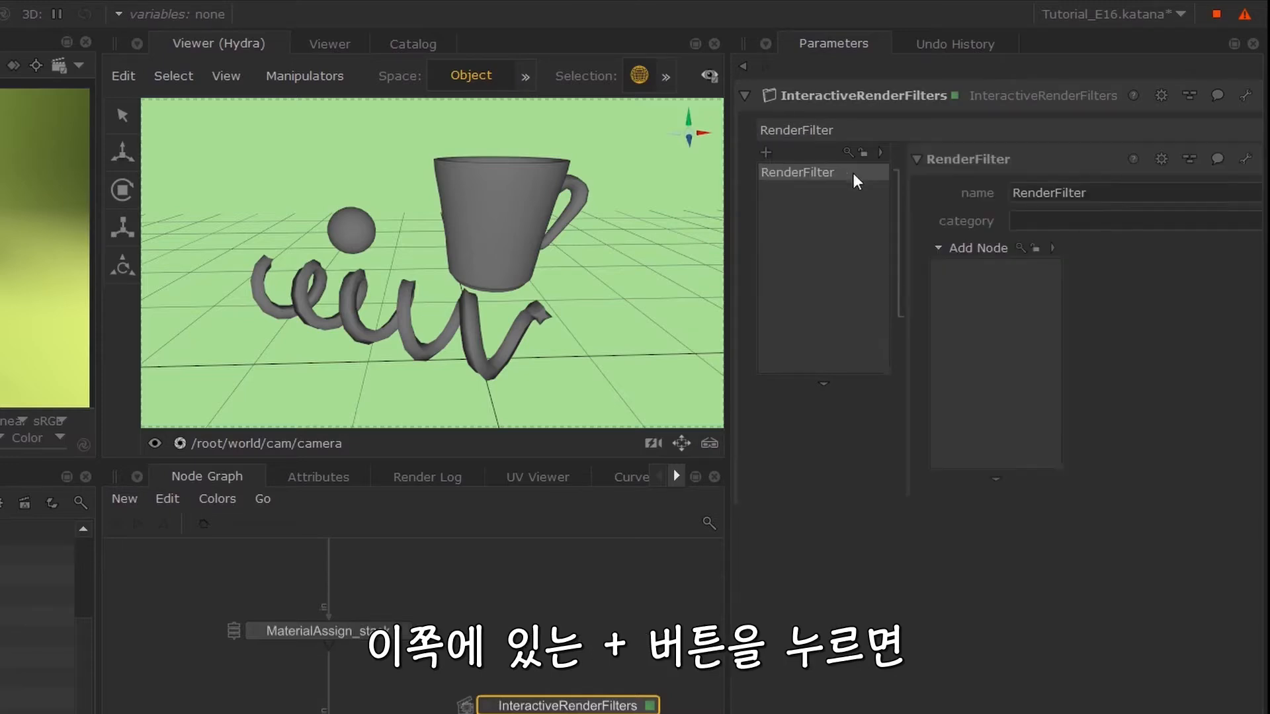
{"action": "left_click", "coordinate": [978, 248]}
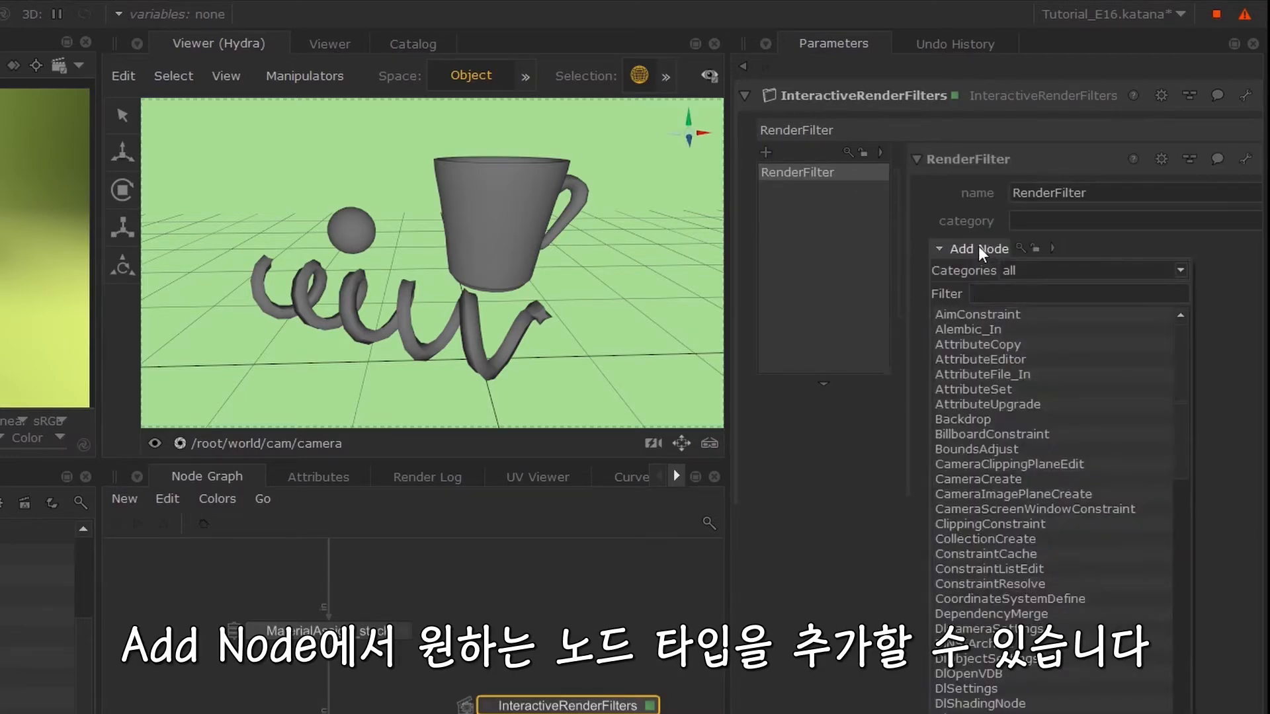
{"action": "type", "text": "dlse"}
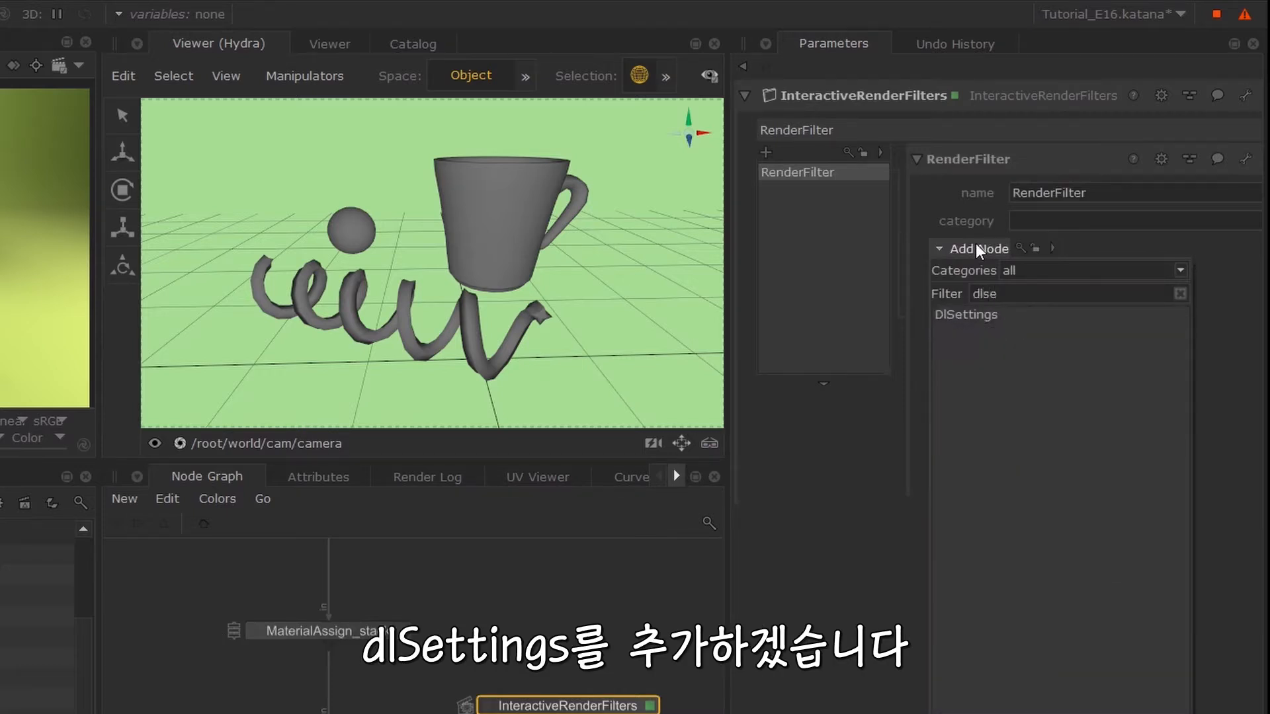
{"action": "key", "text": "Down"}
{"action": "key", "text": "Return"}
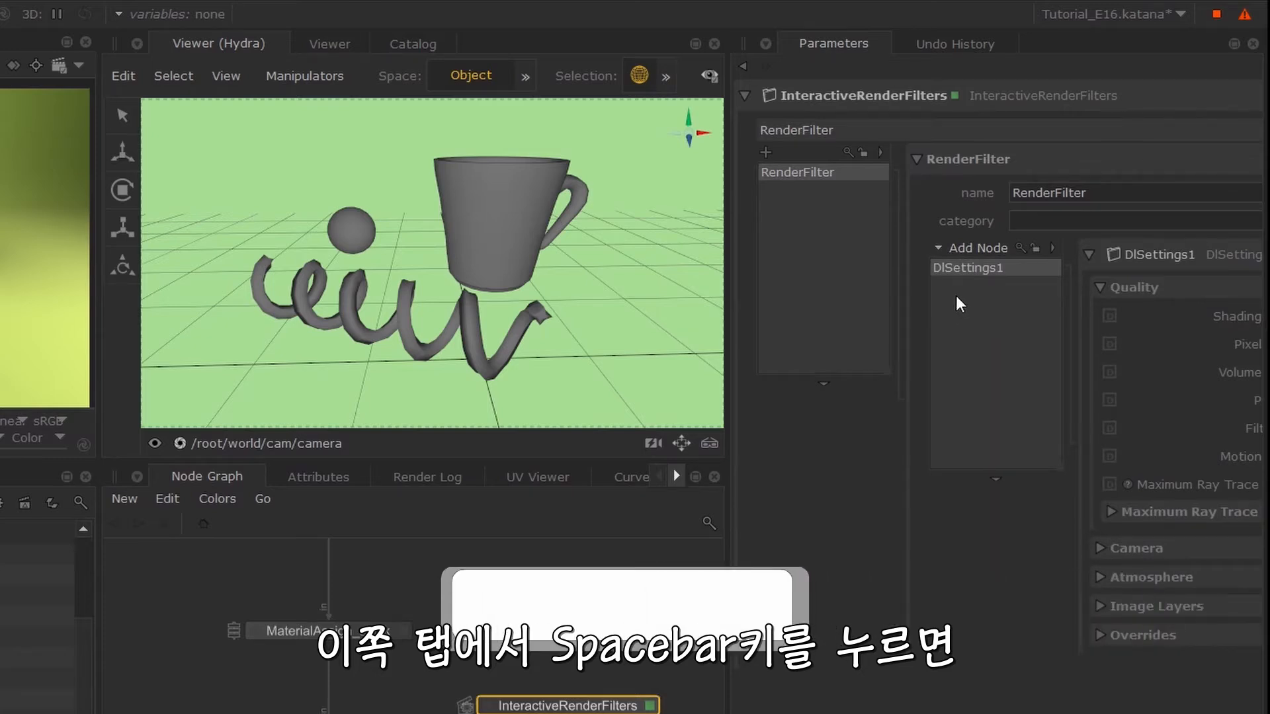
Maximize the parameters pane and rename the render filter to LowSamples.
{"action": "key", "text": "space"}
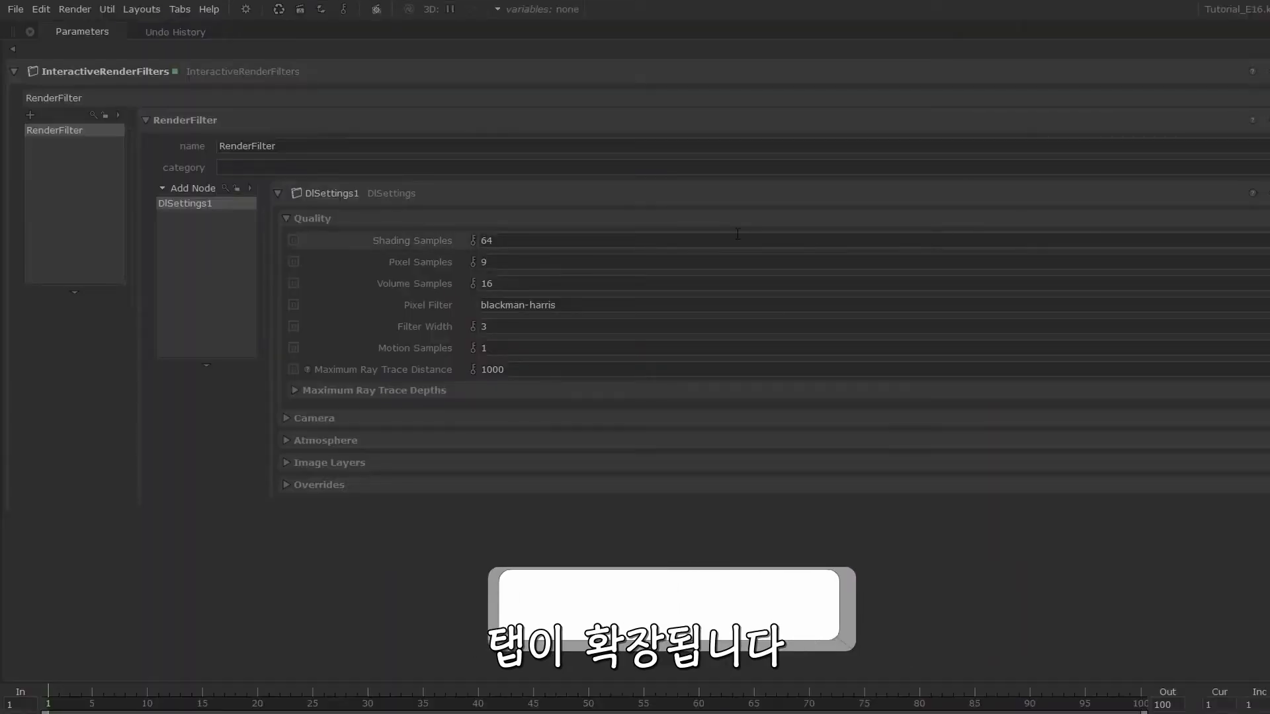
{"action": "double_click", "coordinate": [319, 152]}
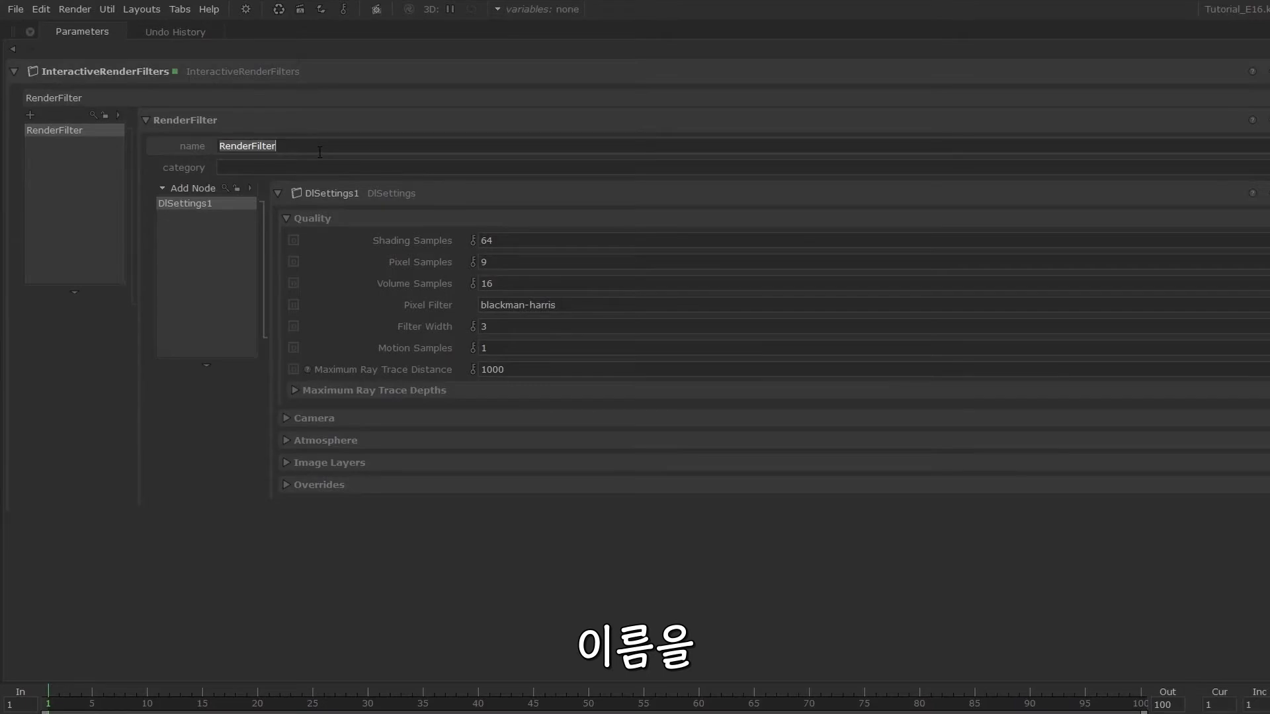
{"action": "type", "text": "L"}
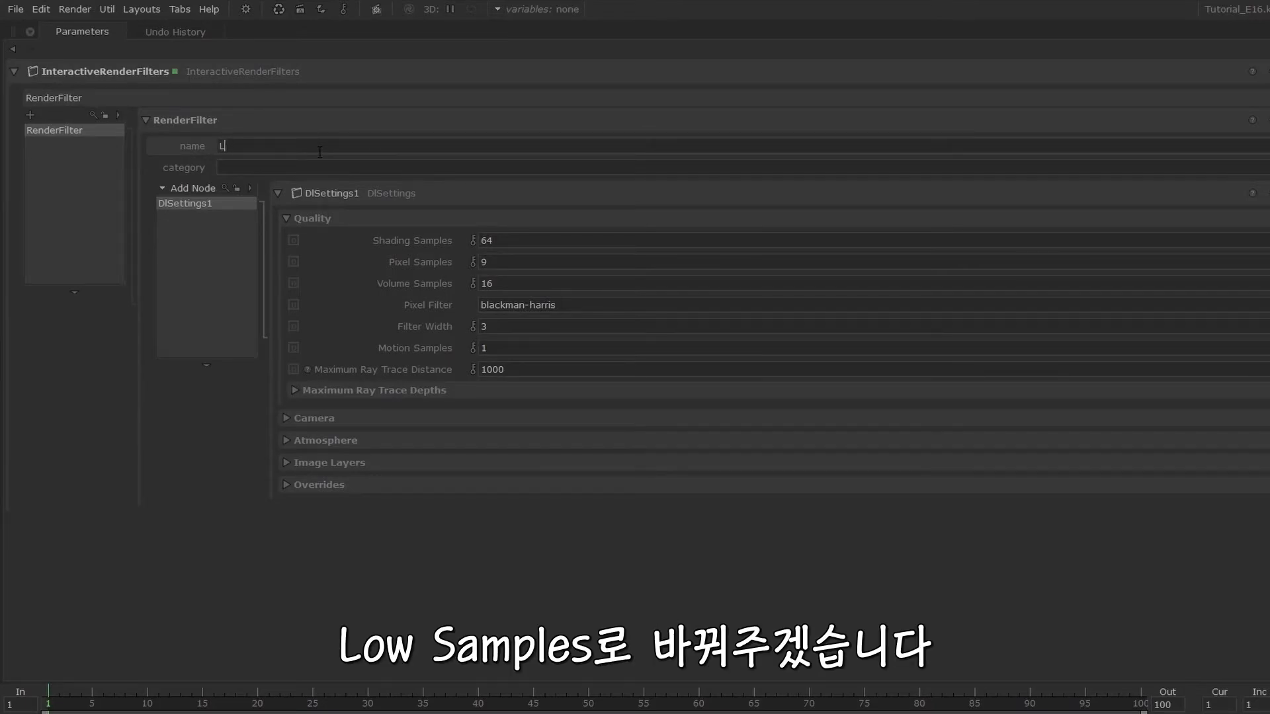
{"action": "type", "text": "owSample"}
{"action": "key", "text": "Return"}
{"action": "type", "text": "s"}
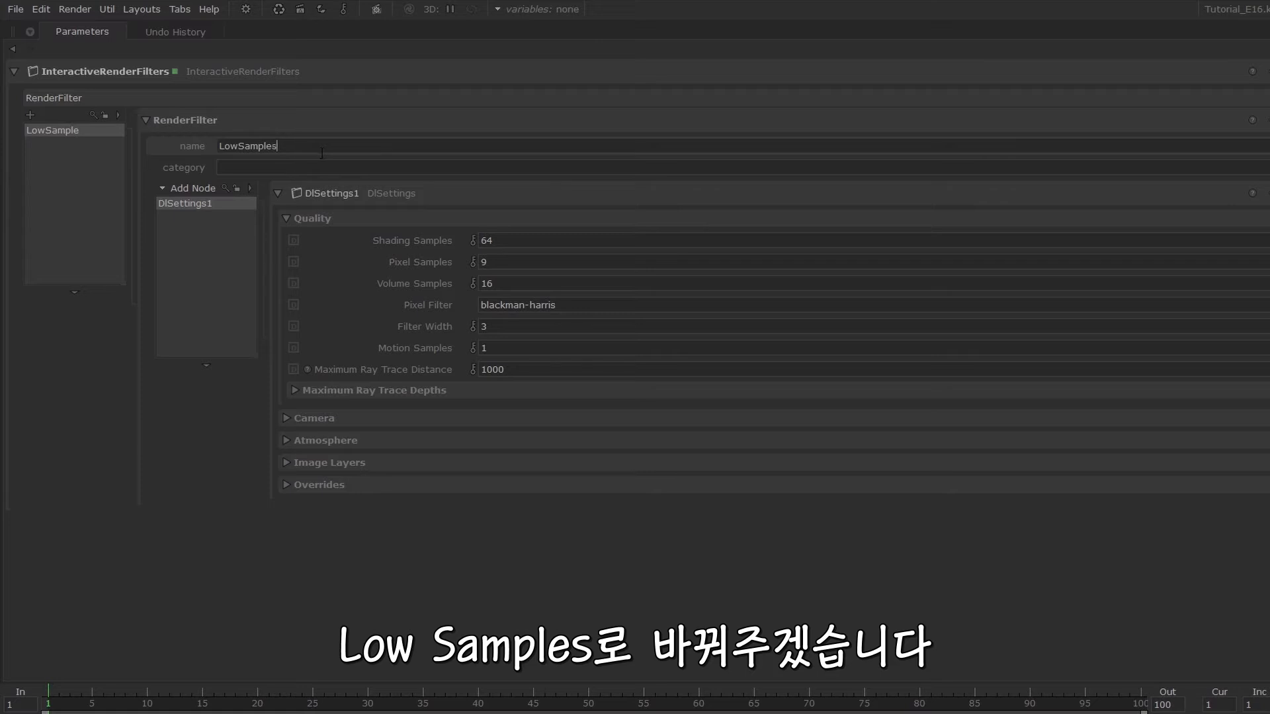
Set the LowSamples filter's Shading Samples to 32 and its category to samples.
{"action": "left_click", "coordinate": [526, 245]}
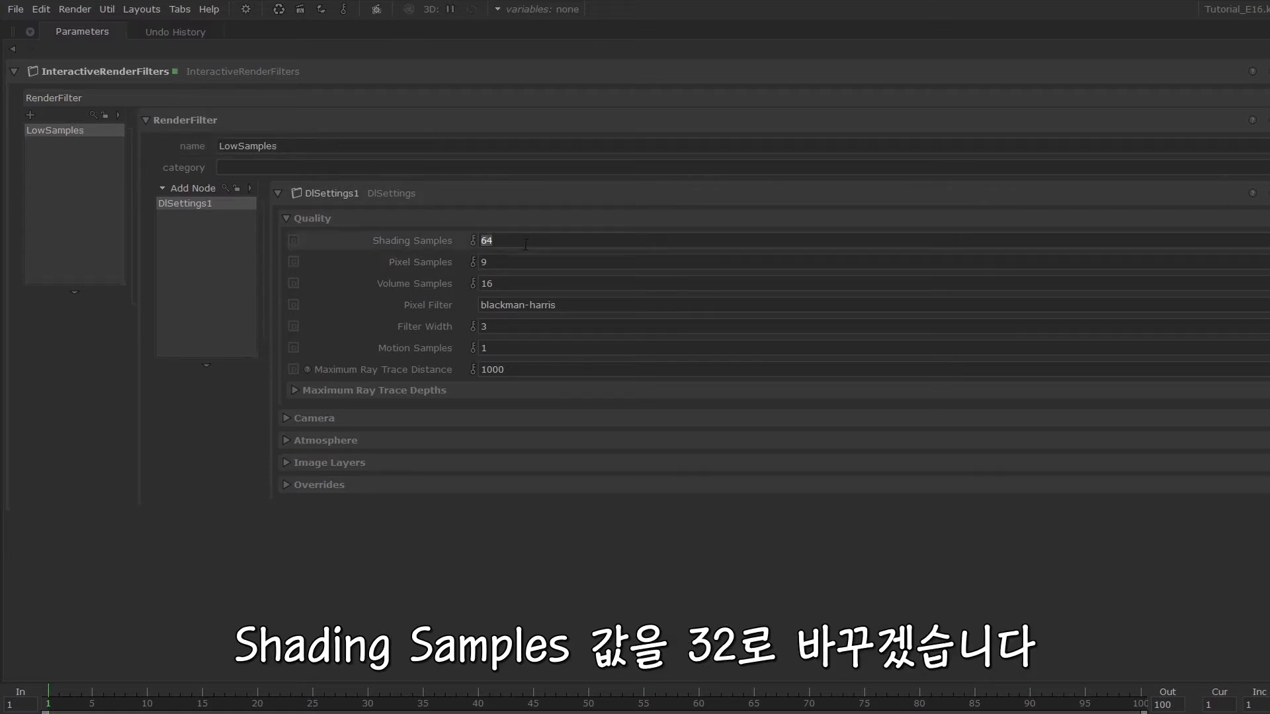
{"action": "type", "text": "32"}
{"action": "left_click", "coordinate": [319, 167]}
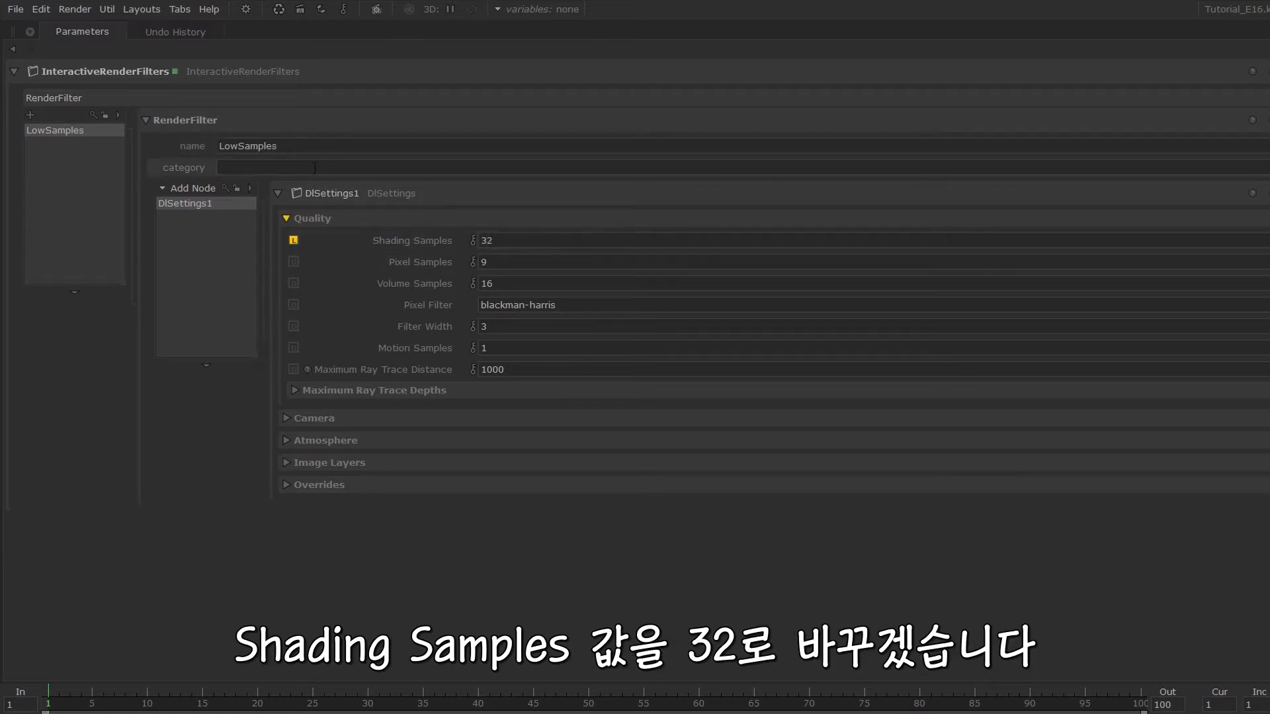
{"action": "type", "text": "samples"}
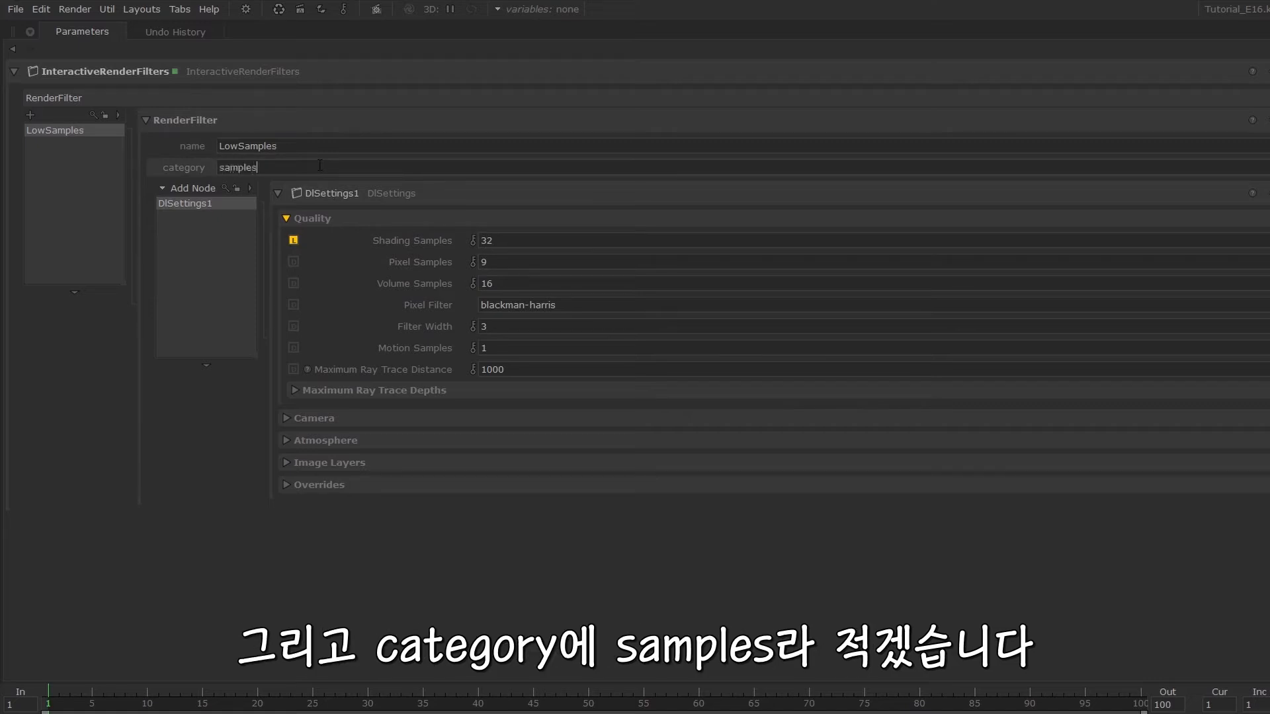
Duplicate the LowSamples filter and rename the copy to MediumSamples.
{"action": "right_click", "coordinate": [85, 133]}
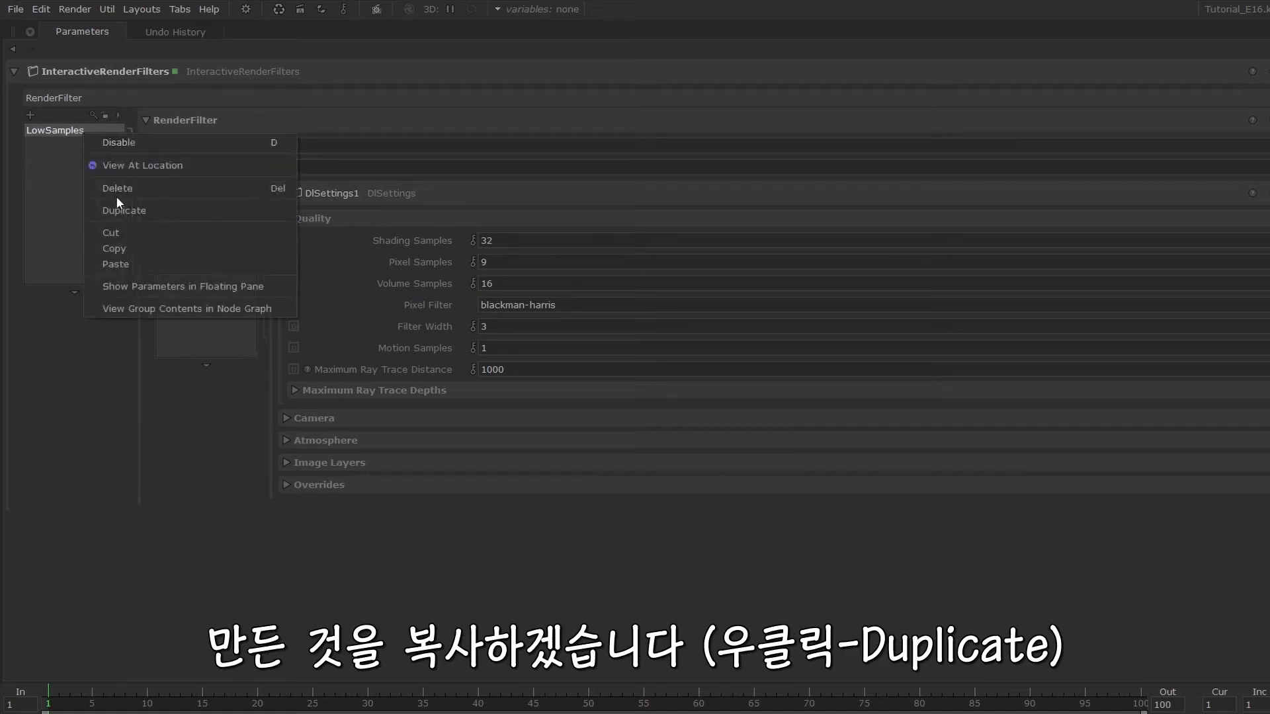
{"action": "left_click", "coordinate": [118, 207]}
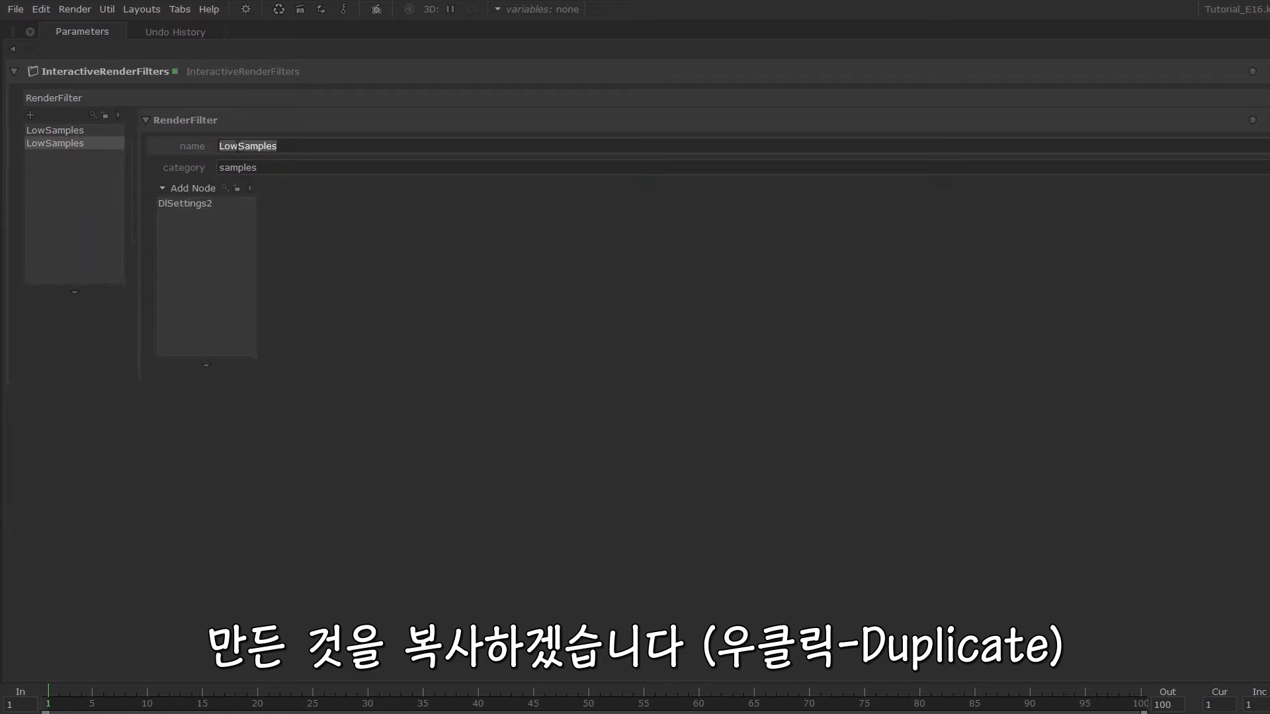
{"action": "left_click_drag", "start_coordinate": [237, 146], "coordinate": [220, 147]}
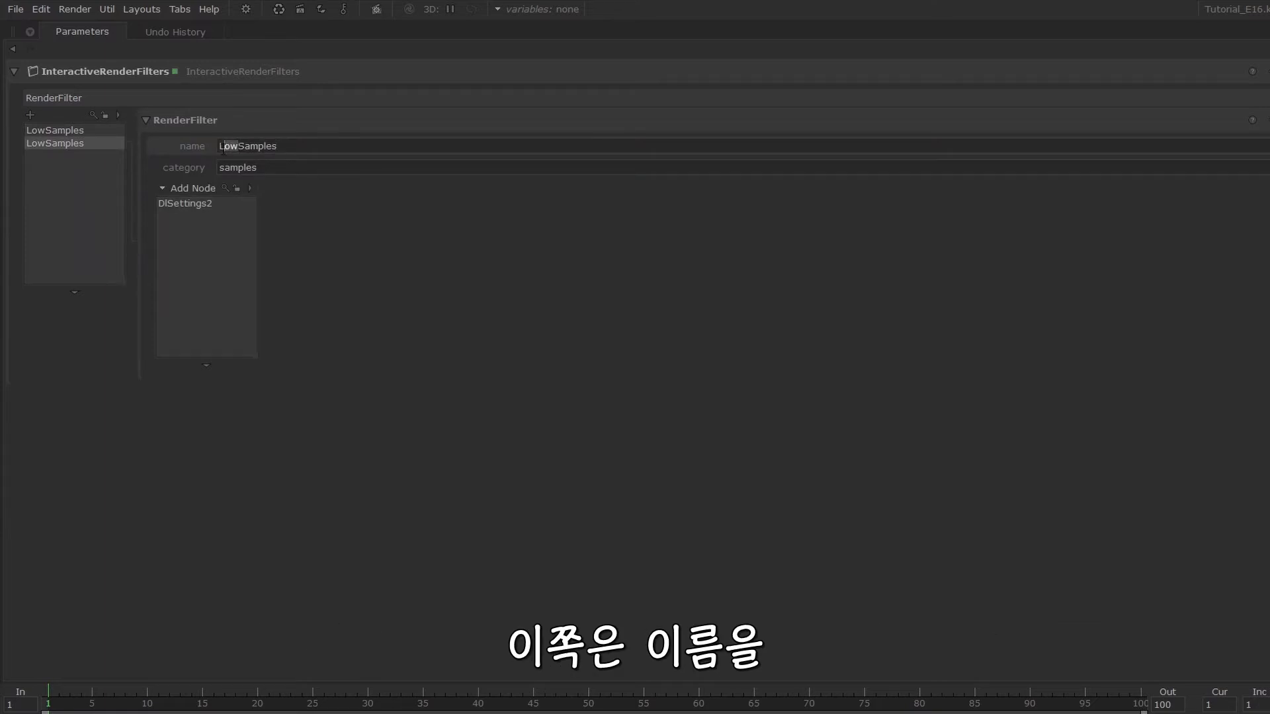
{"action": "type", "text": "Medium"}
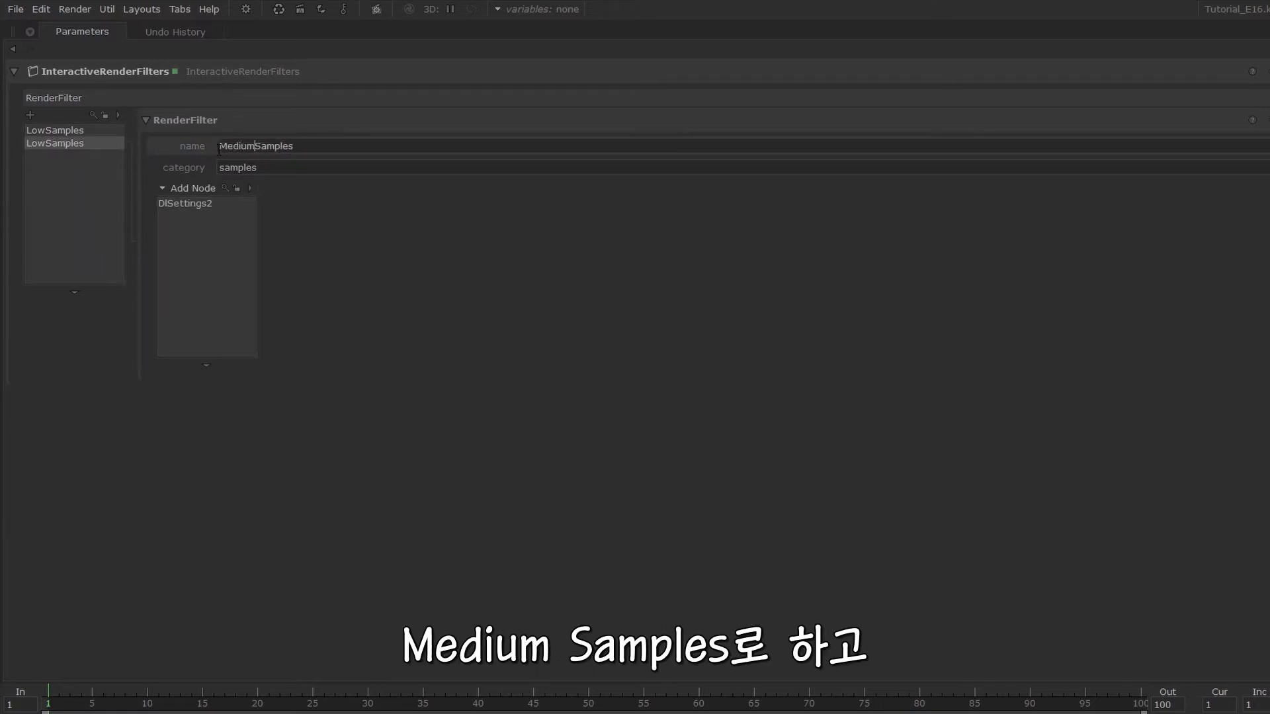
Set Shading Samples to 64 in the MediumSamples filter's DlSettings node.
{"action": "left_click", "coordinate": [200, 202]}
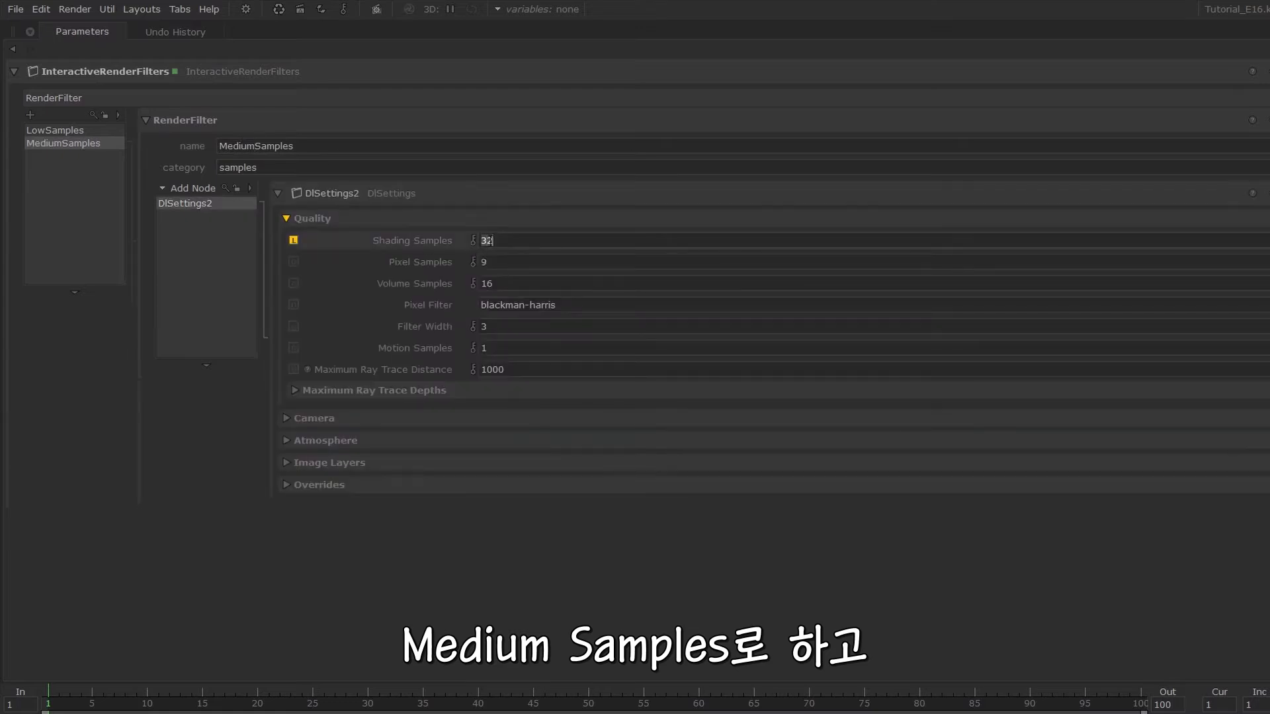
{"action": "double_click", "coordinate": [486, 240]}
{"action": "type", "text": "64"}
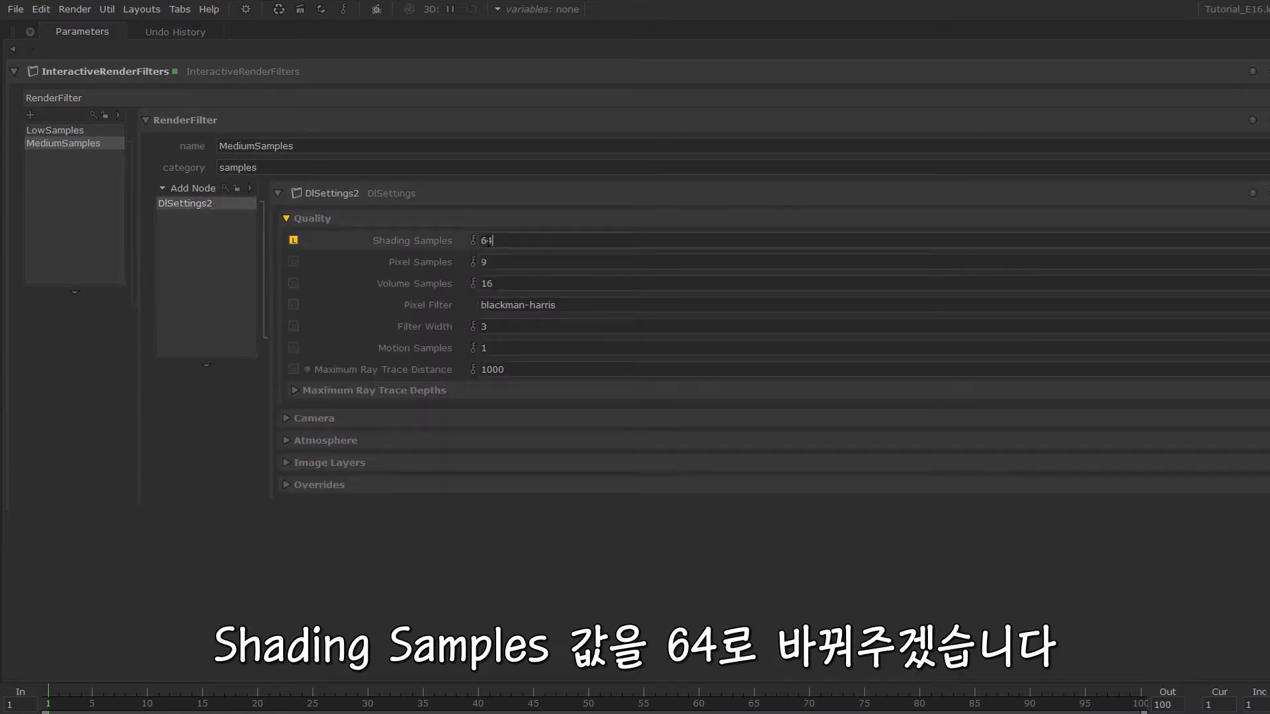
{"action": "key", "text": "Return"}
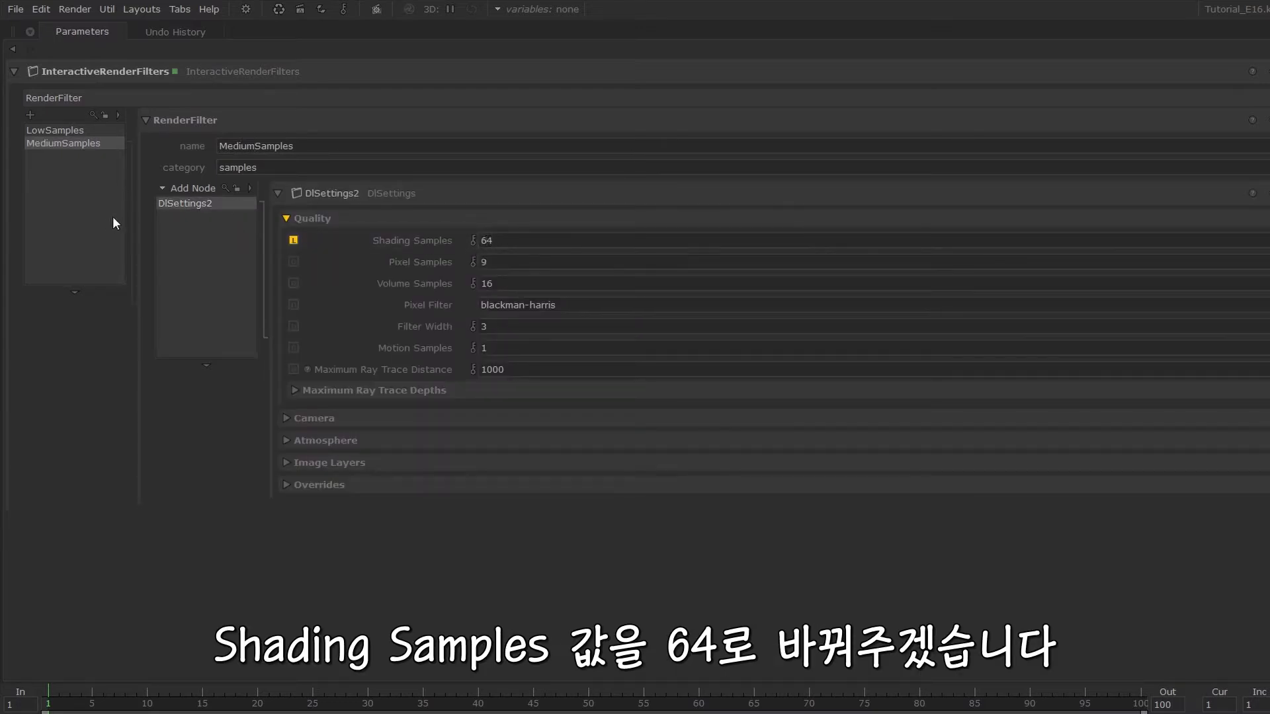
Restore the full pane layout and activate the LowSamples filter in the Interactive Render Filters list.
{"action": "key", "text": "space"}
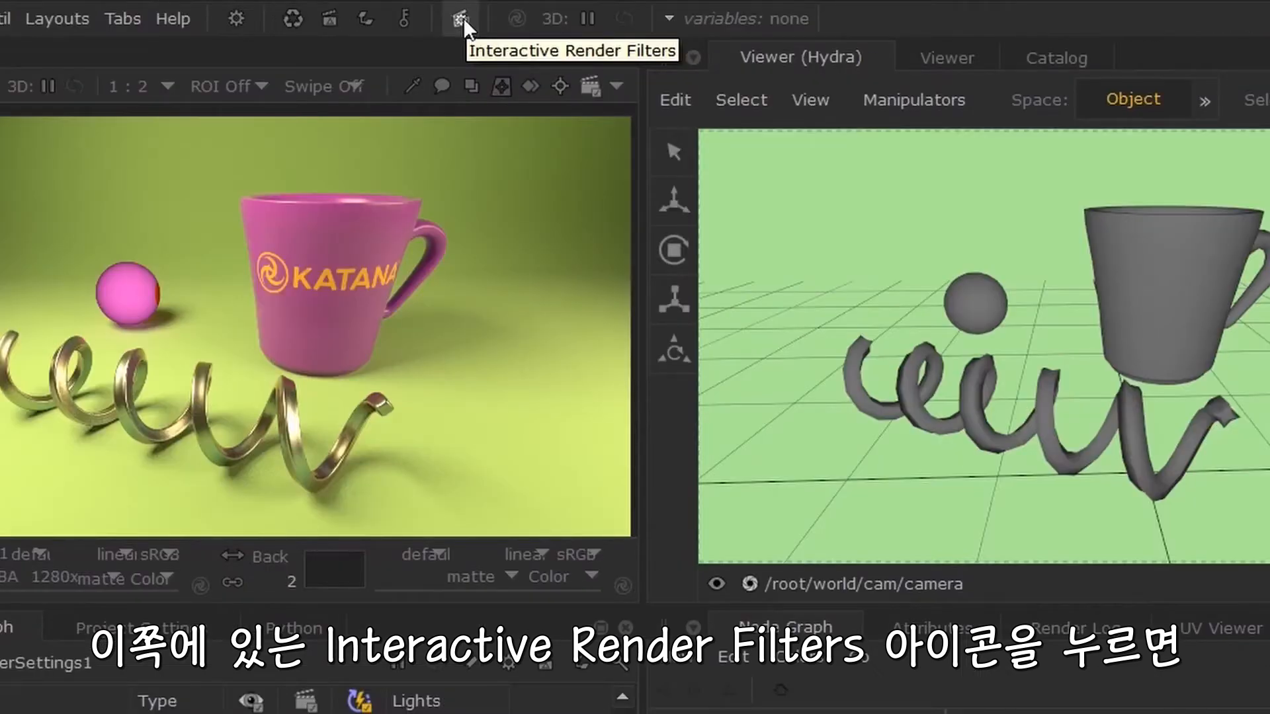
{"action": "left_click", "coordinate": [461, 19]}
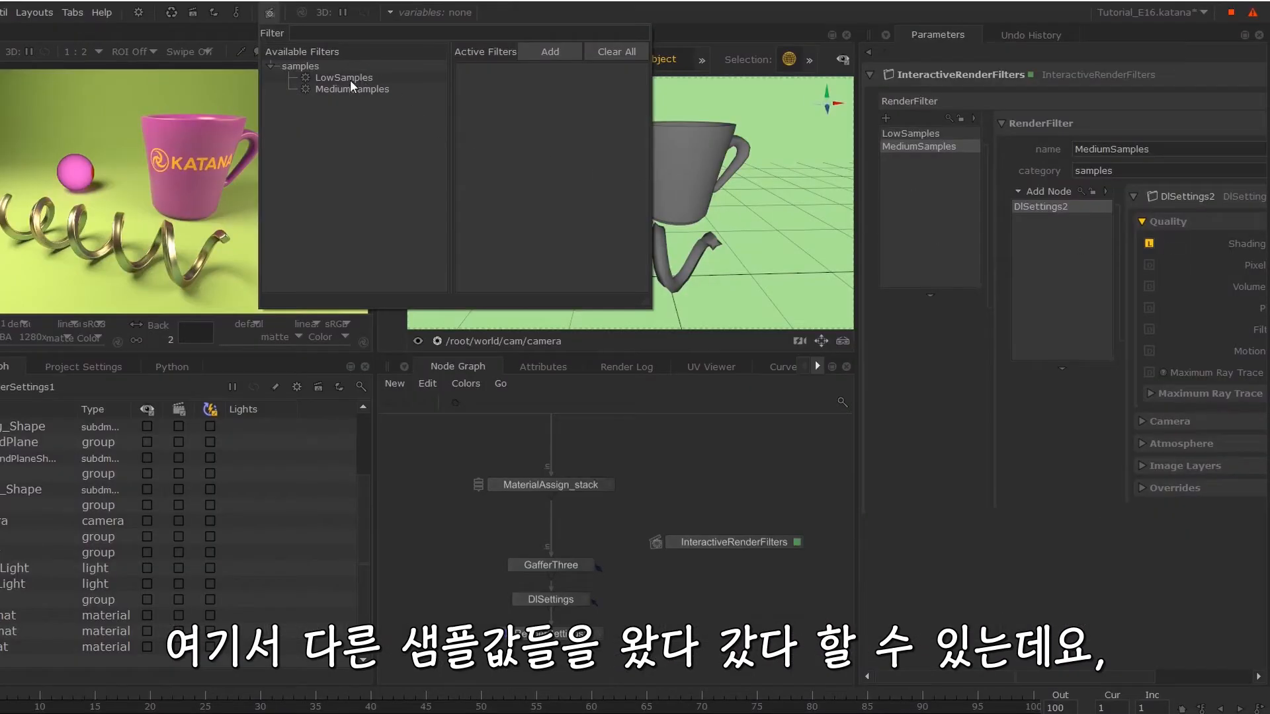
{"action": "left_click", "coordinate": [351, 78]}
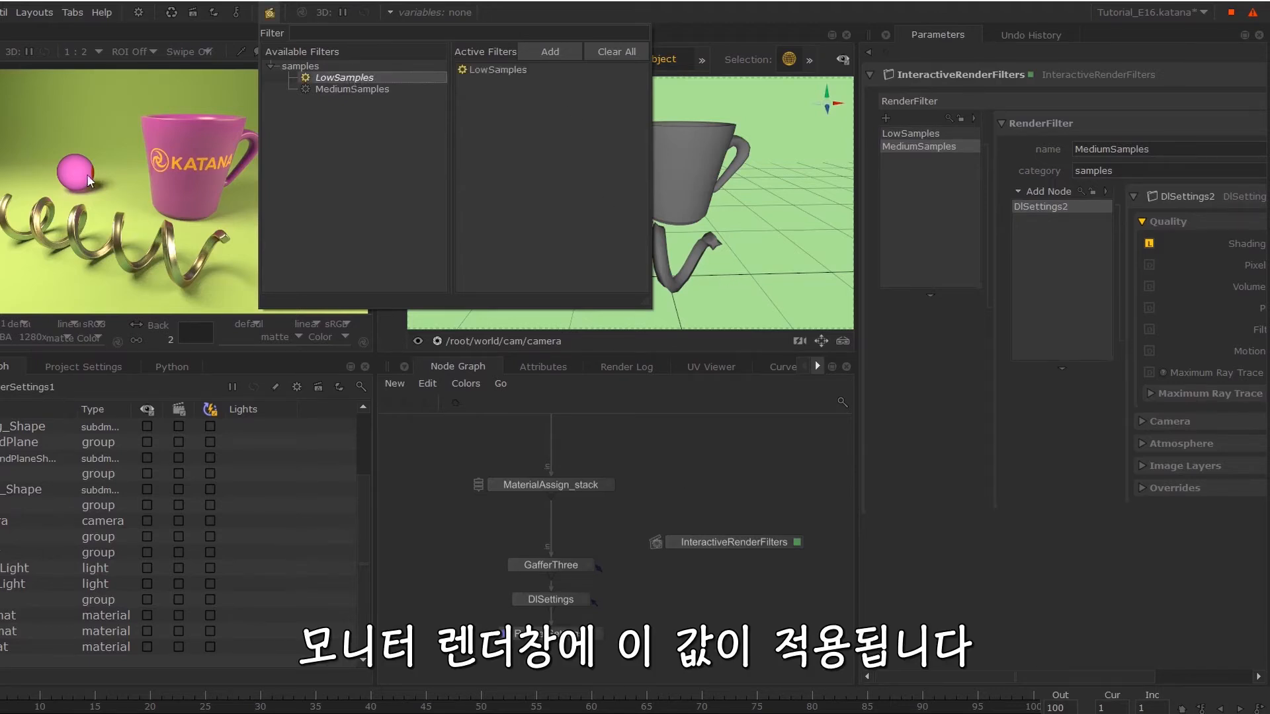
{"action": "left_click", "coordinate": [703, 498]}
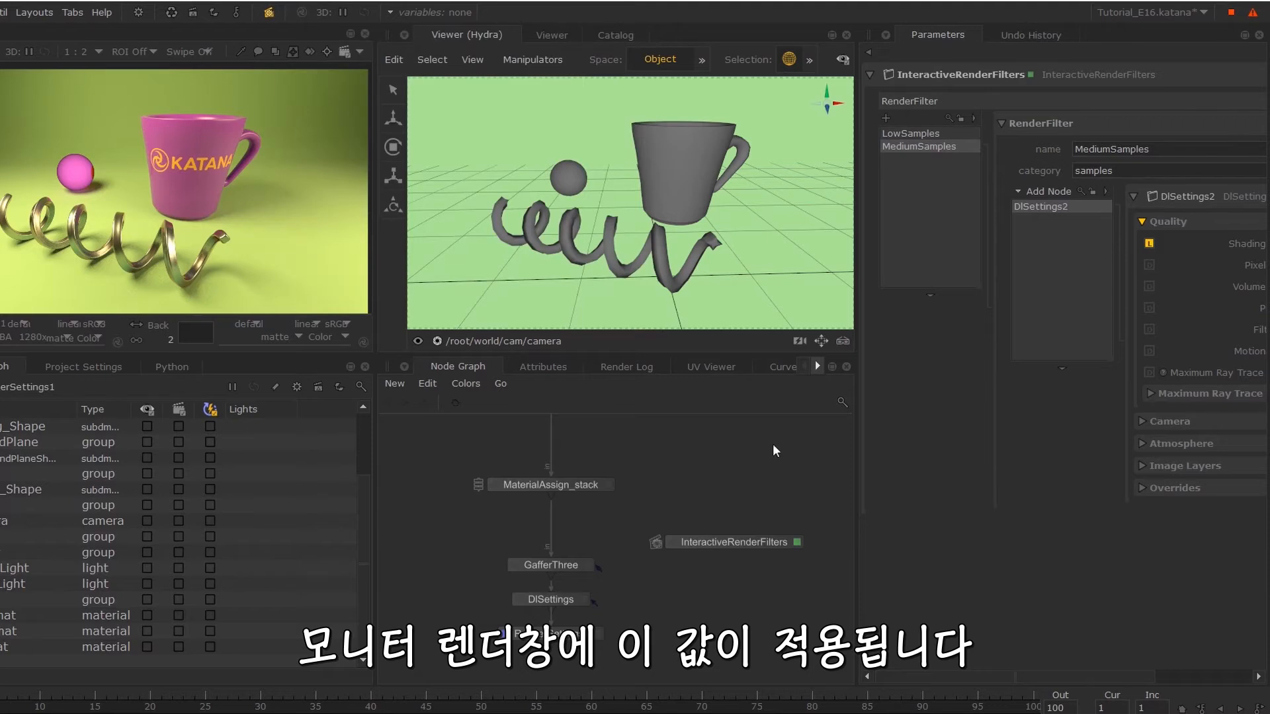
Add another render filter containing a RenderSettings node and name the filter LowResolution.
{"action": "key", "text": "space"}
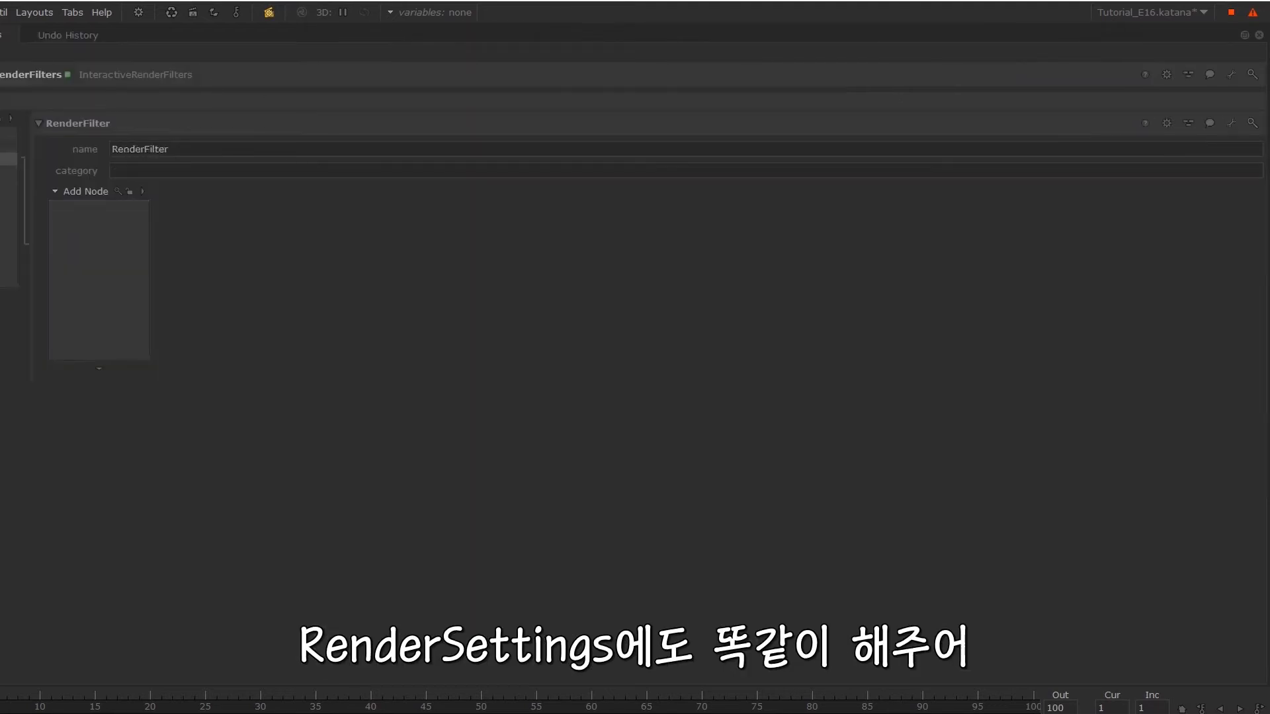
{"action": "left_click", "coordinate": [85, 192]}
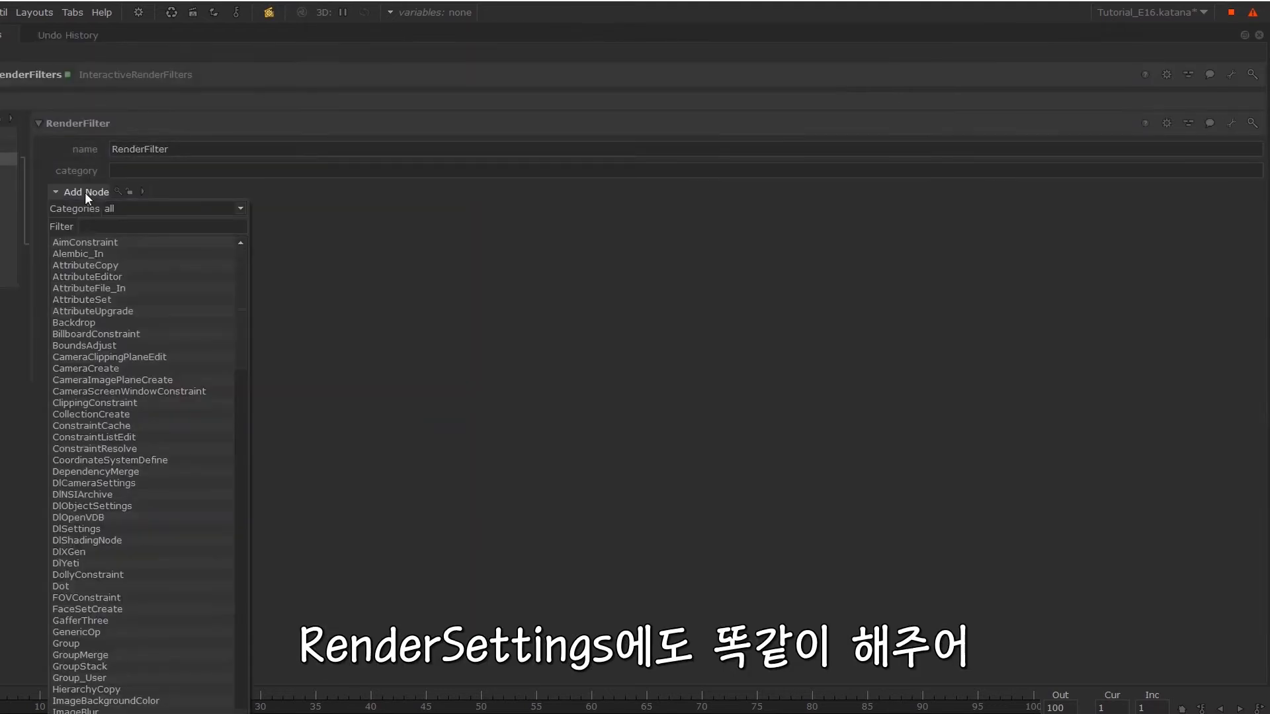
{"action": "type", "text": "rend"}
{"action": "key", "text": "Down"}
{"action": "key", "text": "Down"}
{"action": "key", "text": "Down"}
{"action": "key", "text": "Down"}
{"action": "key", "text": "Down"}
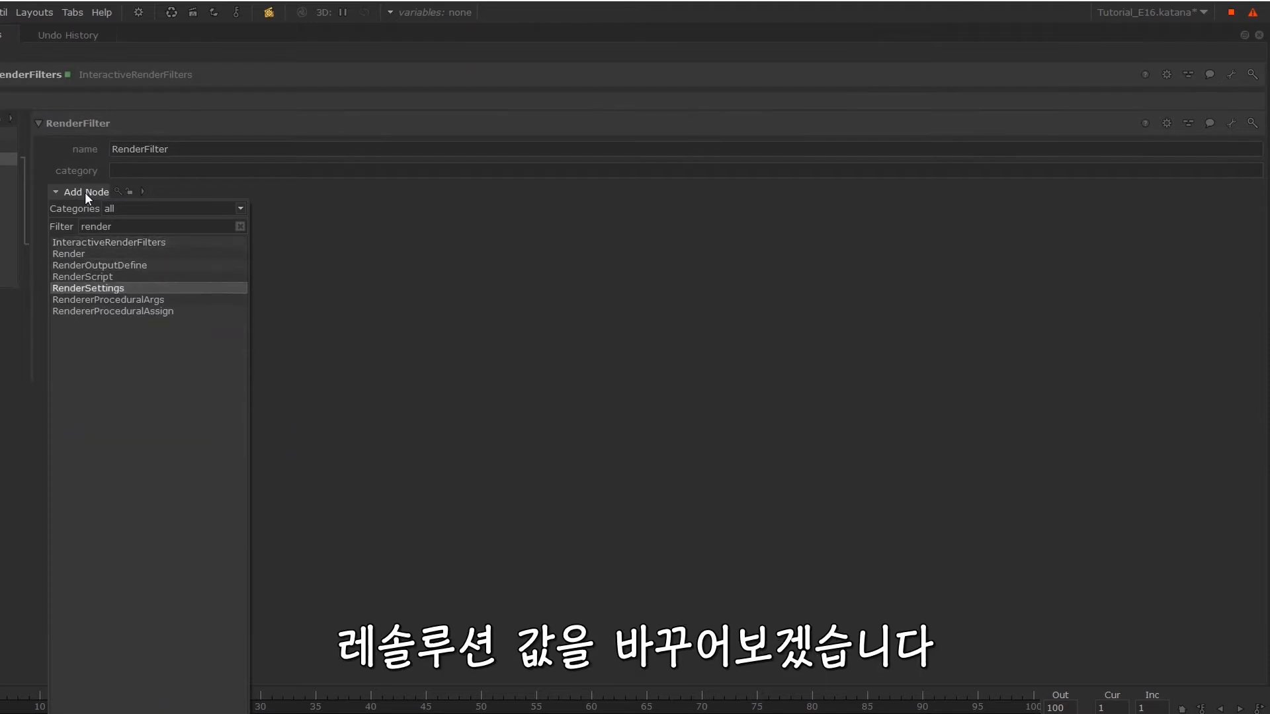
{"action": "key", "text": "Return"}
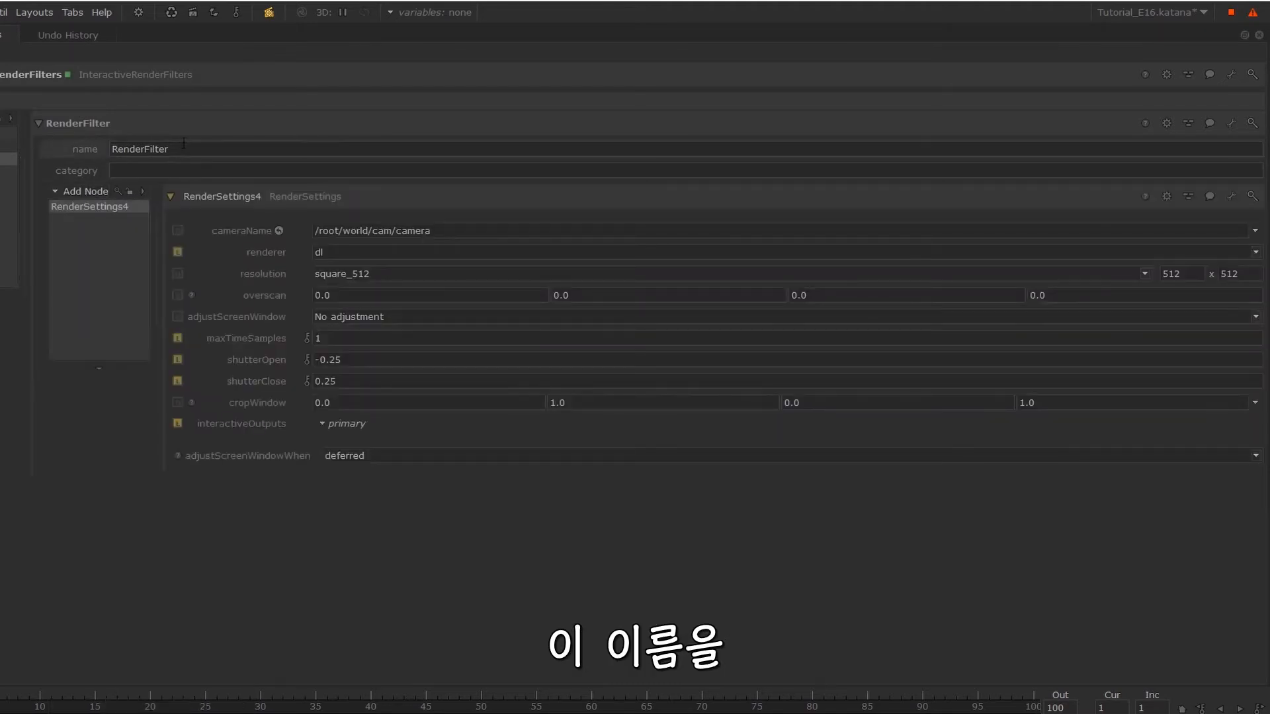
{"action": "double_click", "coordinate": [184, 143]}
{"action": "type", "text": "LowResolution"}
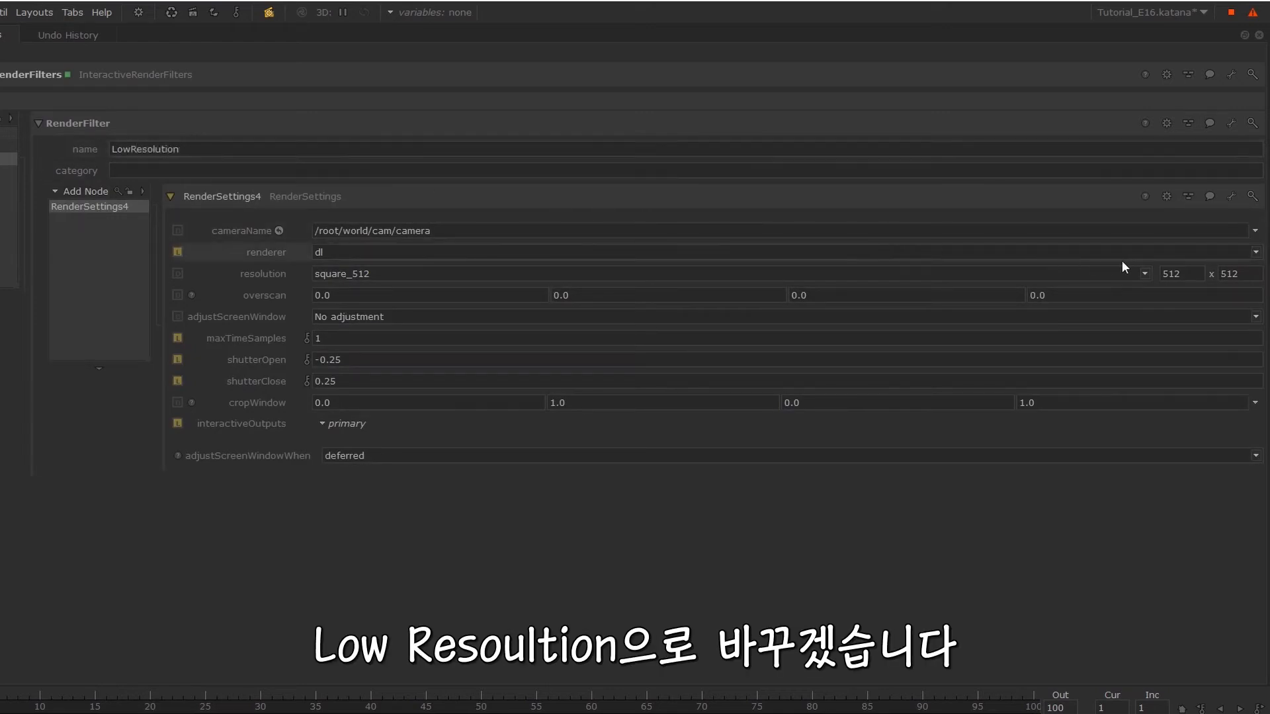
Set the render resolution to 960 x 540 in the LowResolution filter's RenderSettings node.
{"action": "double_click", "coordinate": [1178, 273]}
{"action": "type", "text": "960"}
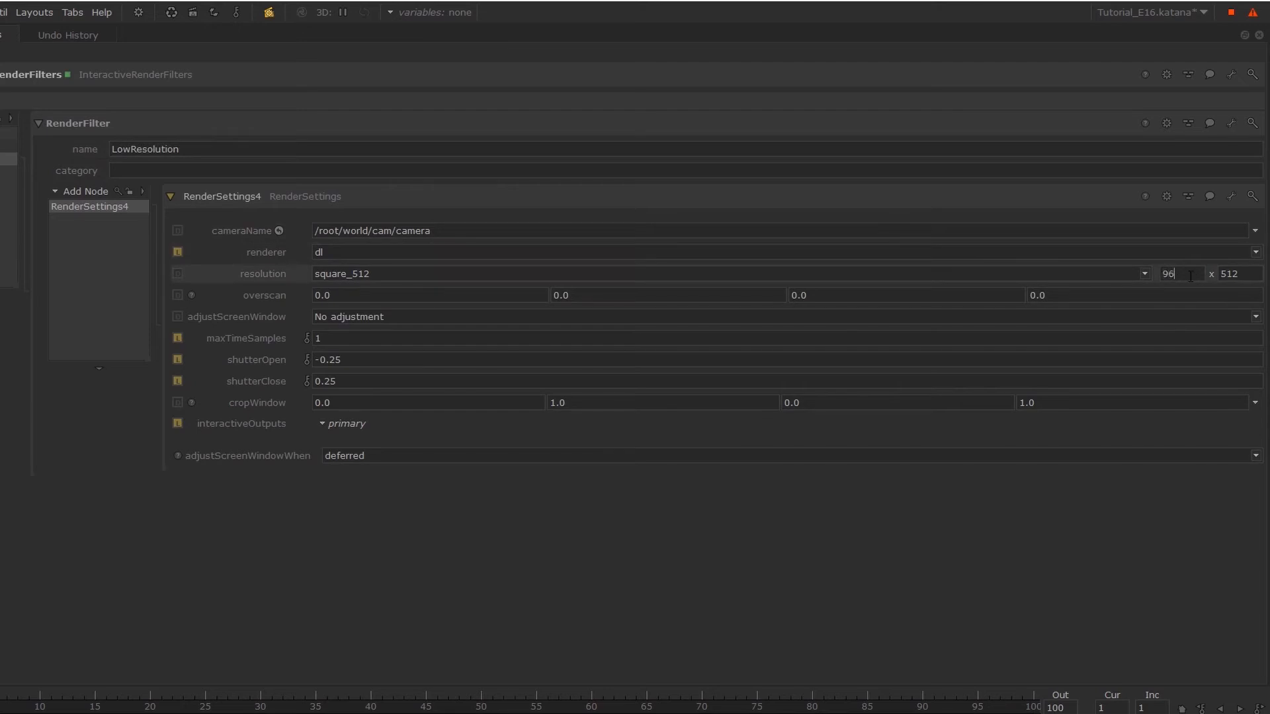
{"action": "double_click", "coordinate": [1245, 276]}
{"action": "type", "text": "5"}
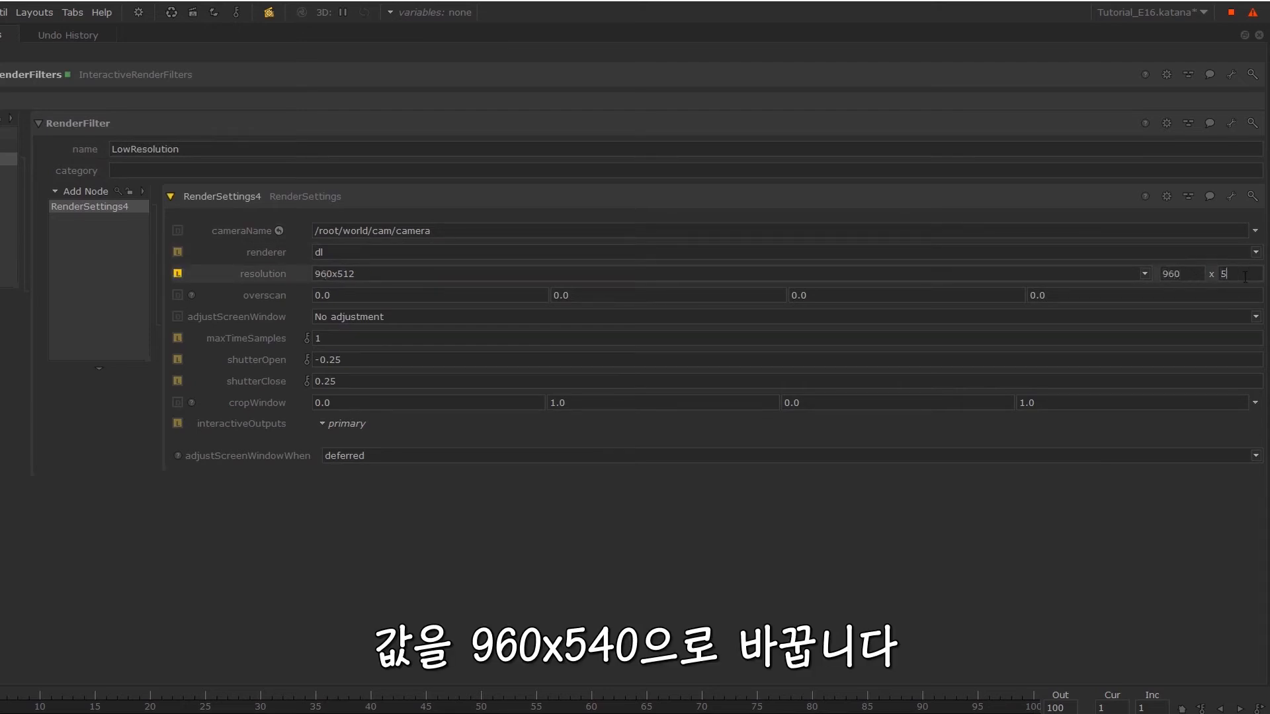
{"action": "type", "text": "40"}
{"action": "key", "text": "Return"}
Set the LowResolution filter's category to resolution.
{"action": "left_click", "coordinate": [177, 171]}
{"action": "type", "text": "re"}
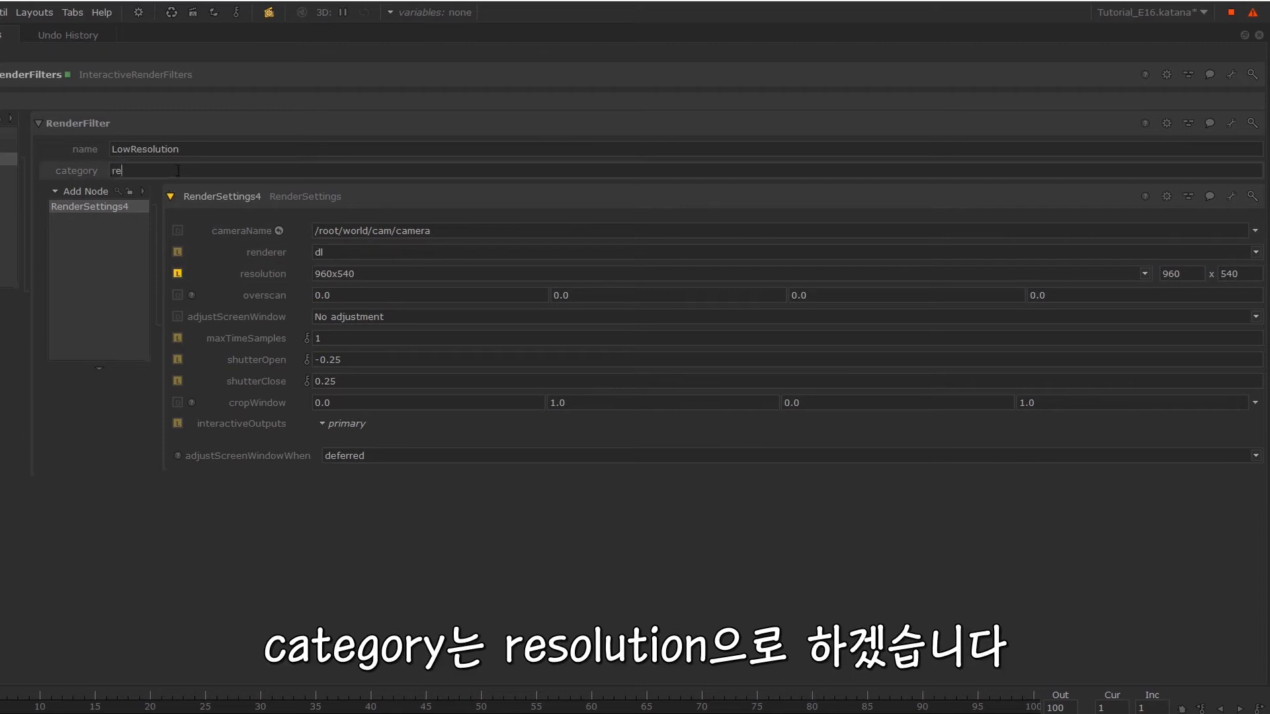
{"action": "type", "text": "solution"}
Duplicate the LowResolution filter and rename the copy to MediumResolution.
{"action": "right_click", "coordinate": [93, 207]}
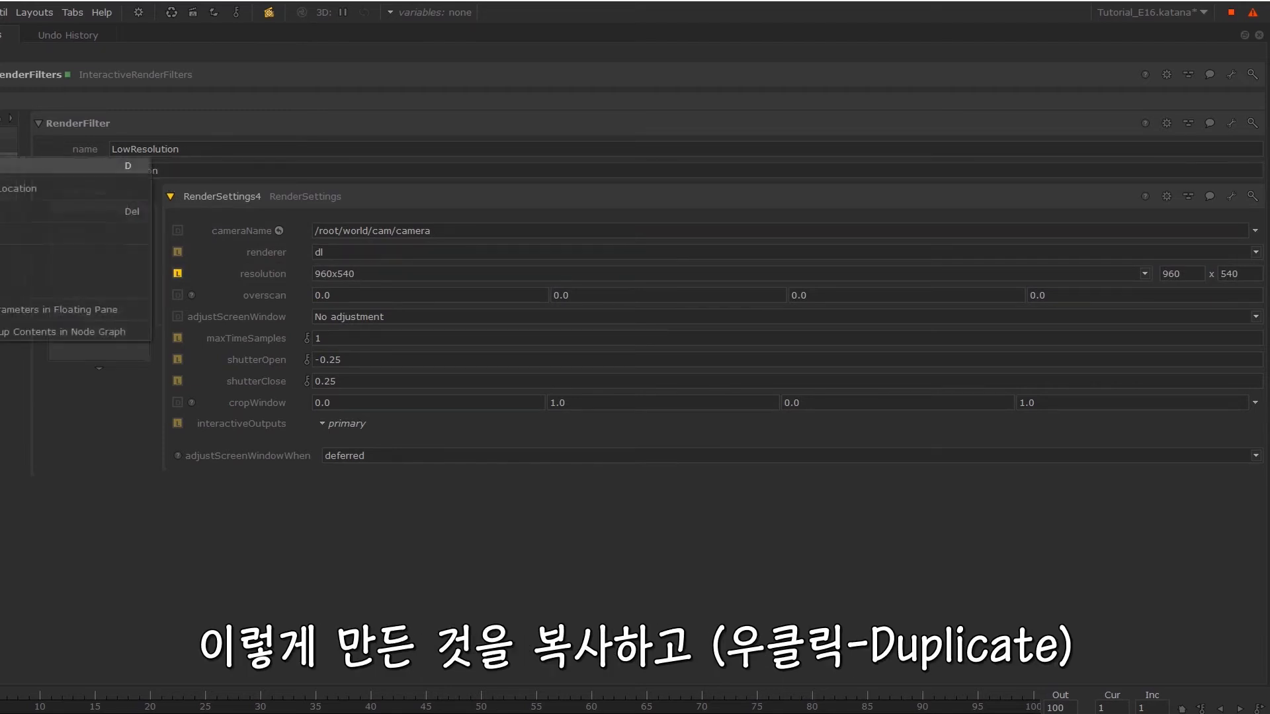
{"action": "left_click", "coordinate": [80, 165]}
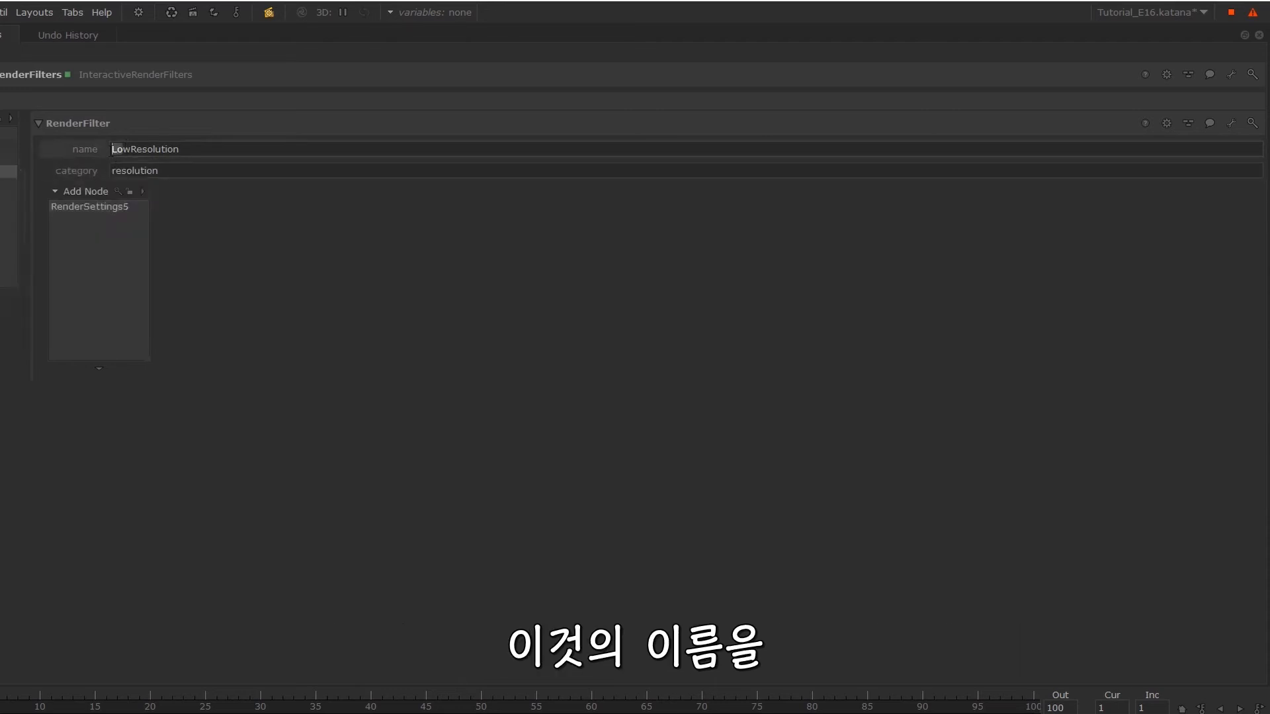
{"action": "left_click_drag", "start_coordinate": [129, 149], "coordinate": [97, 151]}
{"action": "type", "text": "Medium"}
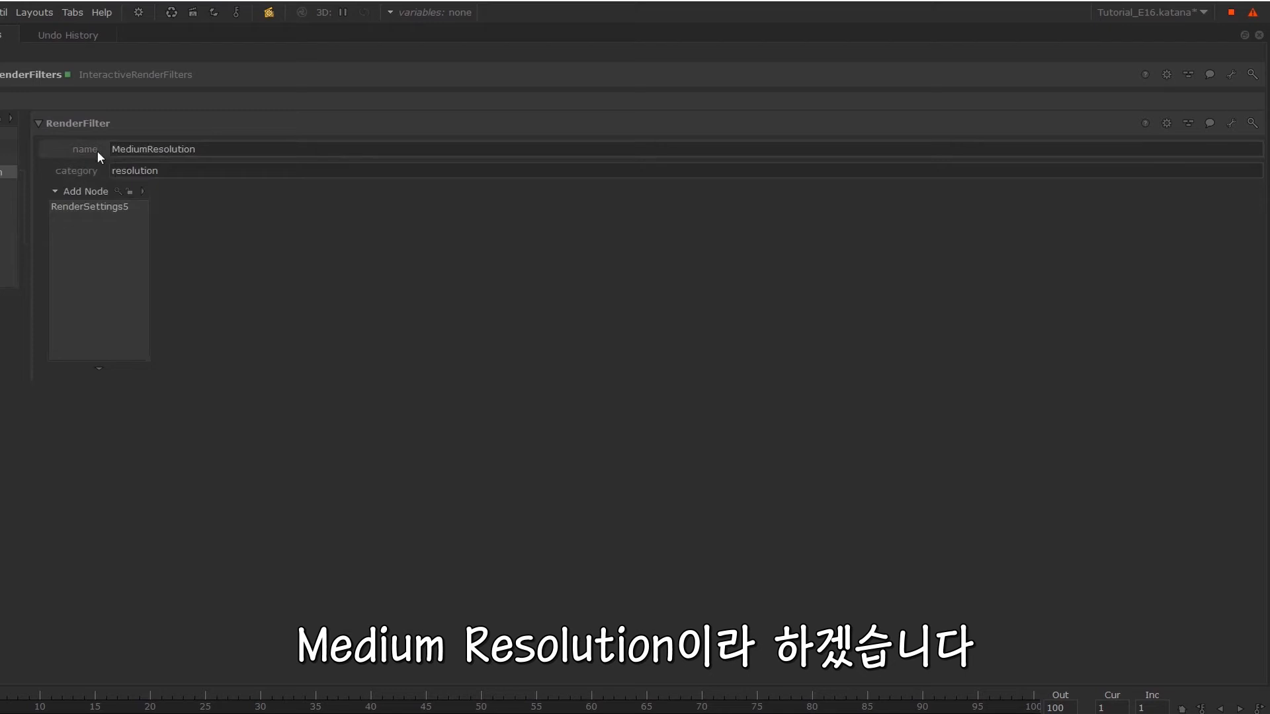
Set the render resolution to 1280 x 720 in the MediumResolution filter's RenderSettings node.
{"action": "left_click", "coordinate": [98, 205]}
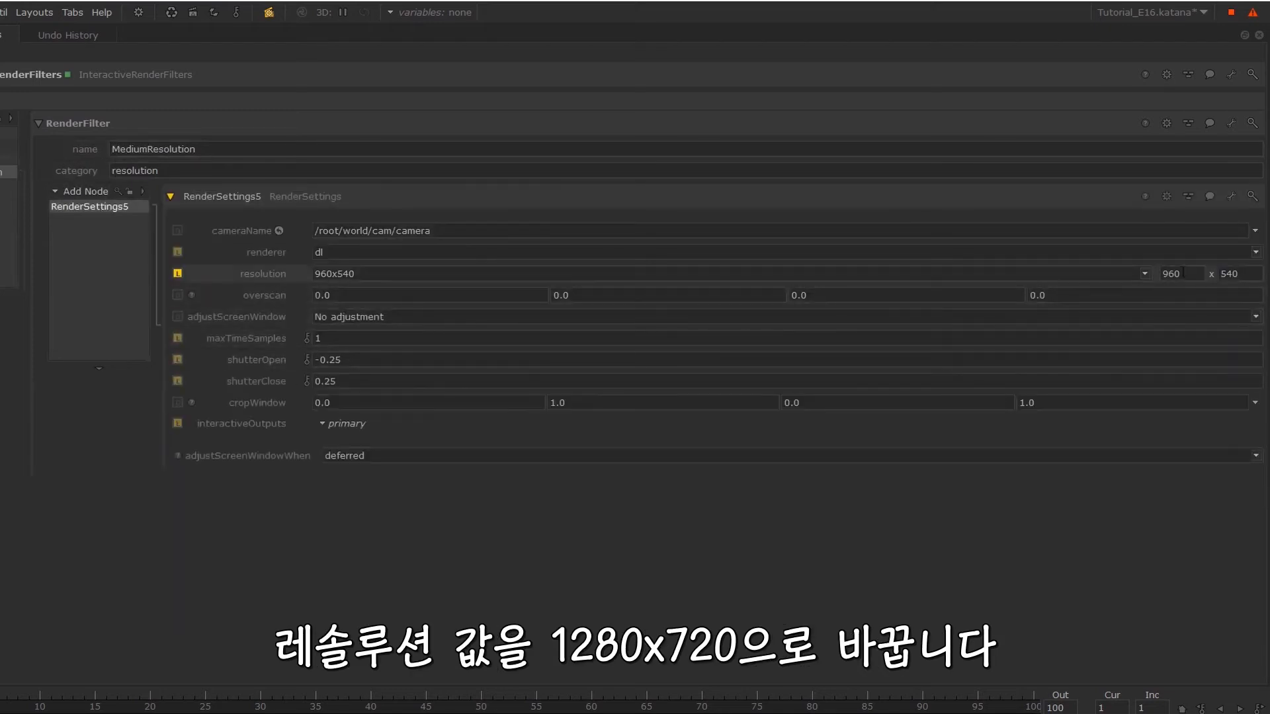
{"action": "double_click", "coordinate": [1172, 273]}
{"action": "type", "text": "1280"}
{"action": "key", "text": "Tab"}
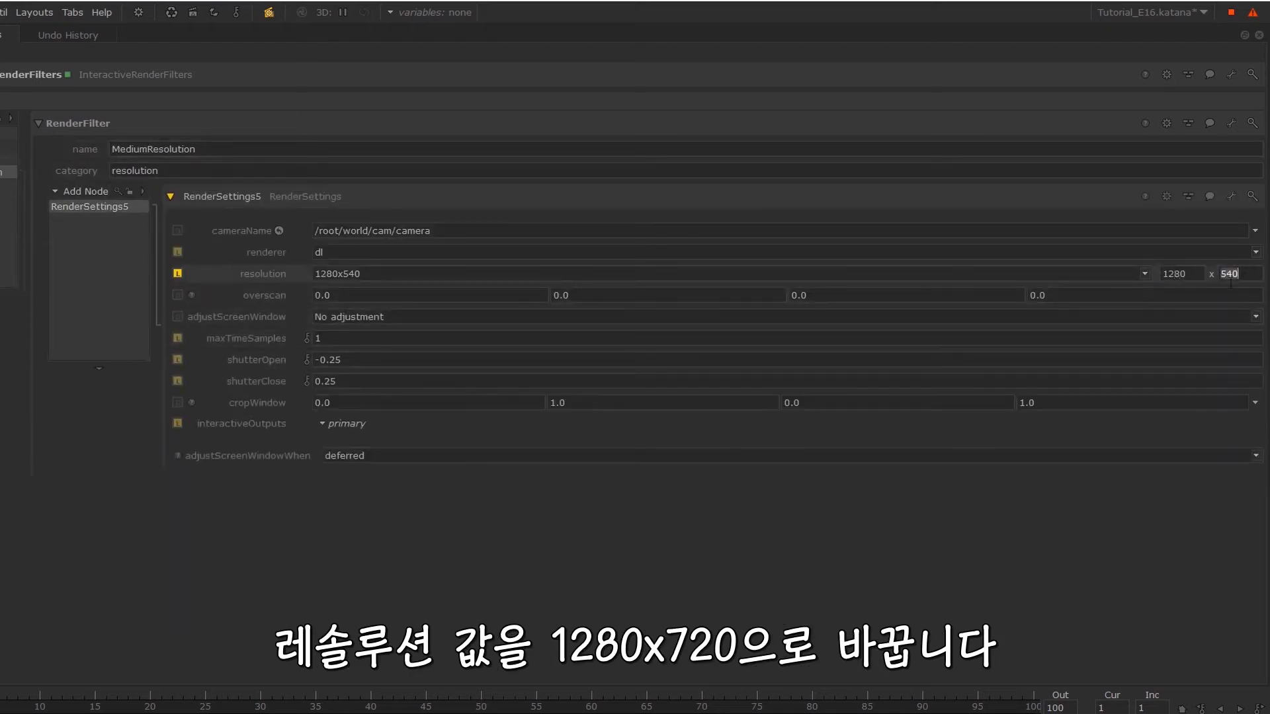
{"action": "type", "text": "720"}
{"action": "key", "text": "Return"}
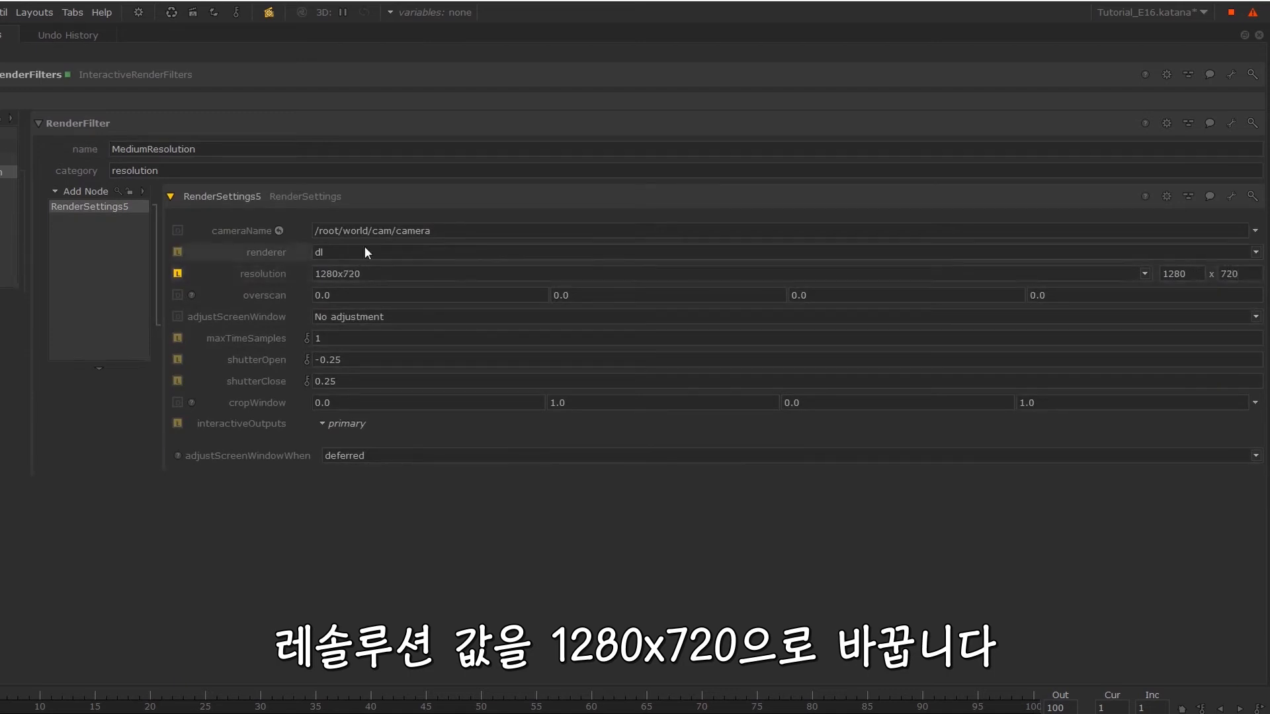
Restore the full pane layout and activate the LowResolution filter in addition to LowSamples.
{"action": "key", "text": "space"}
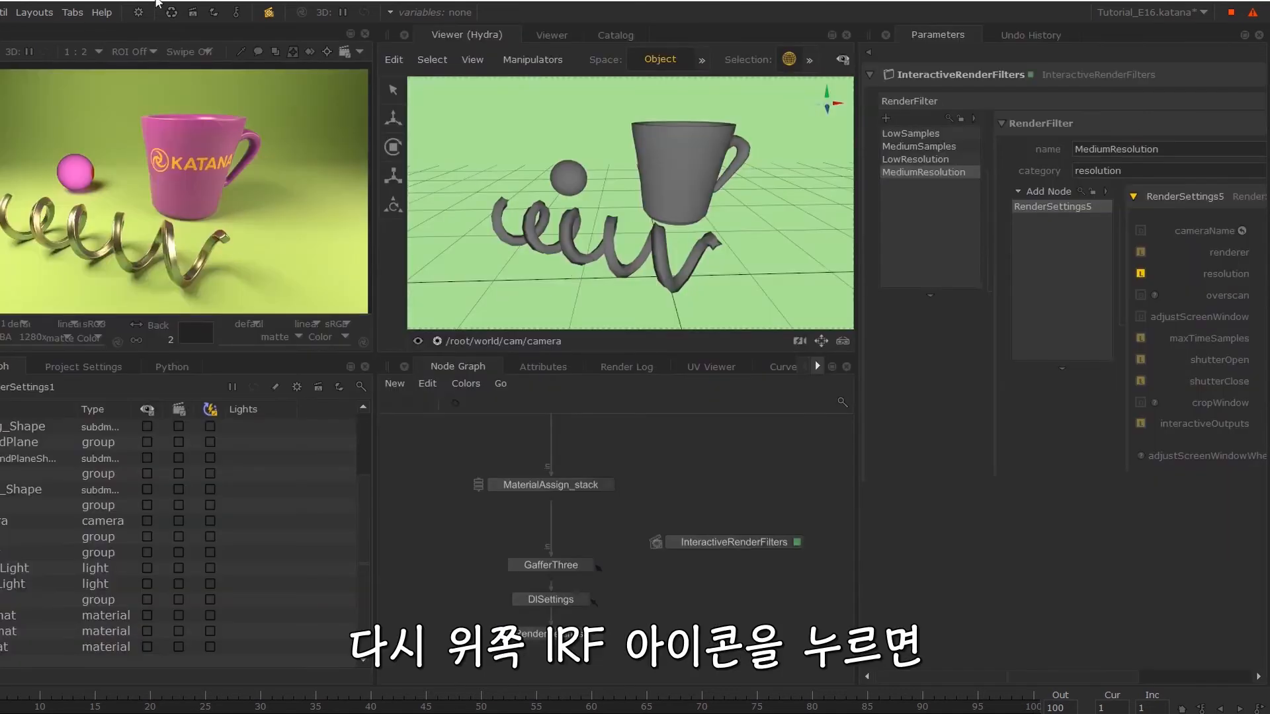
{"action": "left_click", "coordinate": [269, 12]}
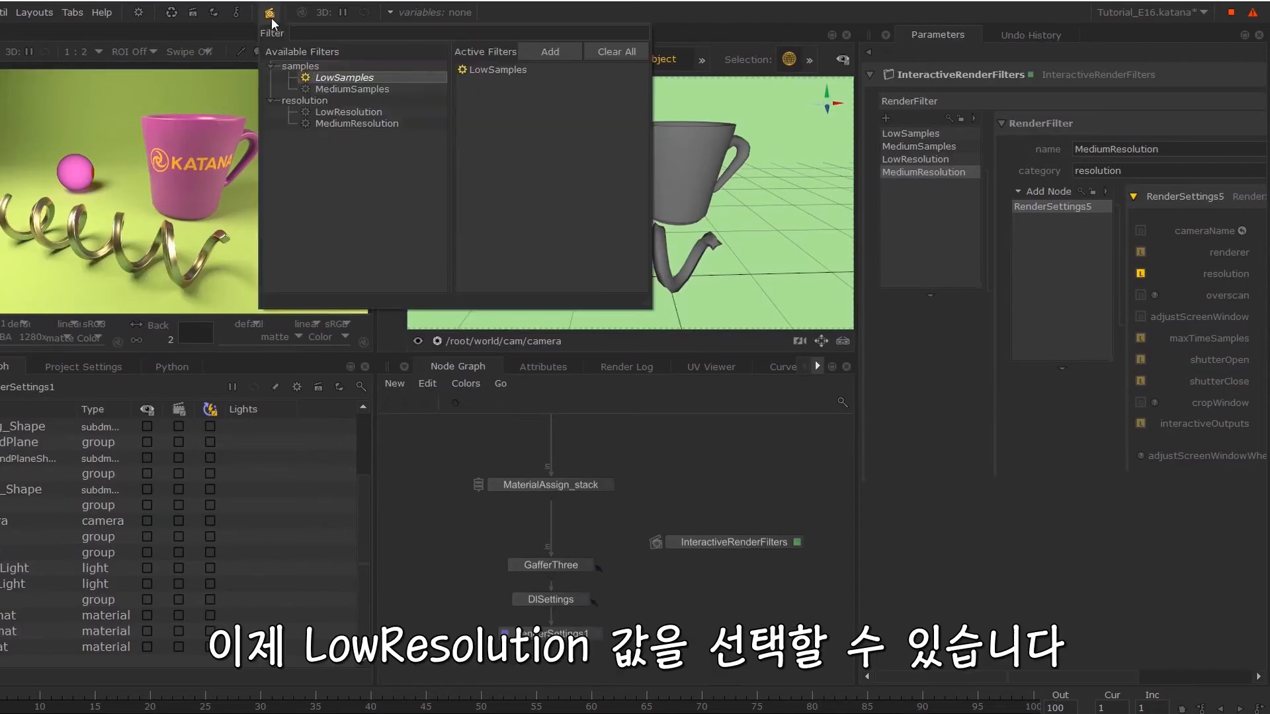
{"action": "left_click", "coordinate": [351, 112]}
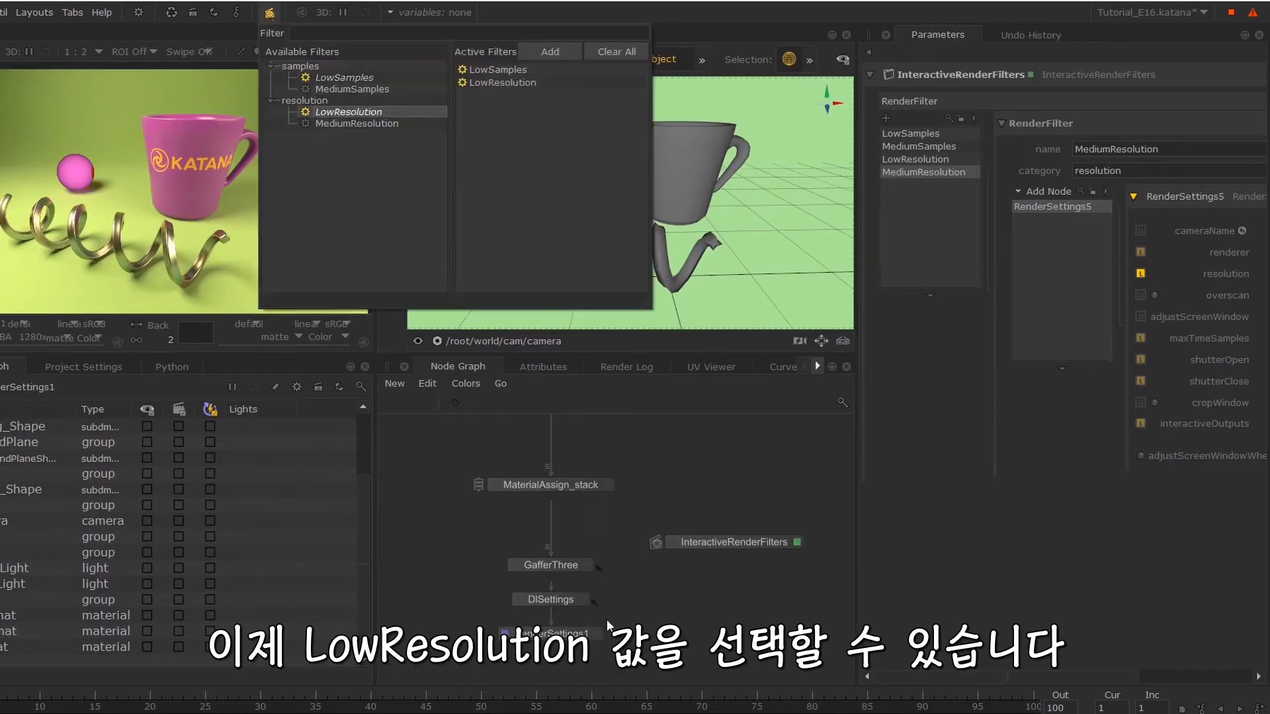
Render the scene with the active filters and frame the resulting image in the Monitor.
{"action": "right_click", "coordinate": [632, 492]}
{"action": "left_click", "coordinate": [633, 505]}
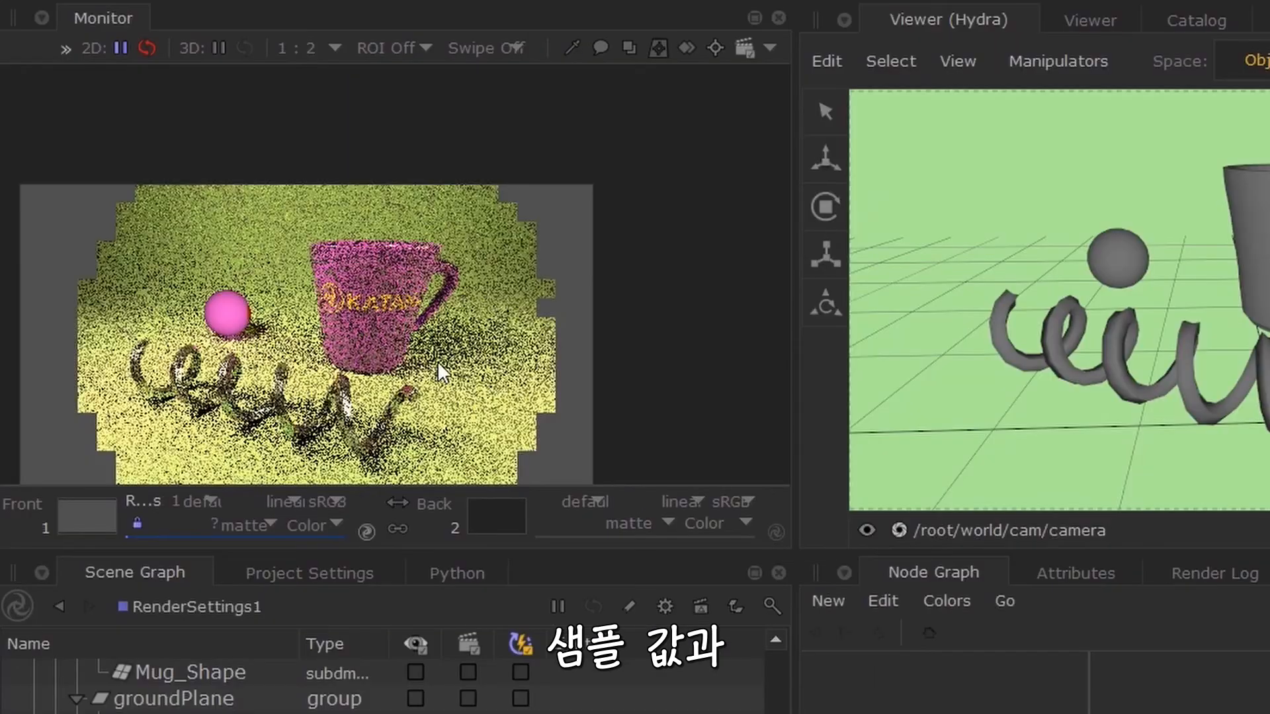
{"action": "key", "text": "f"}
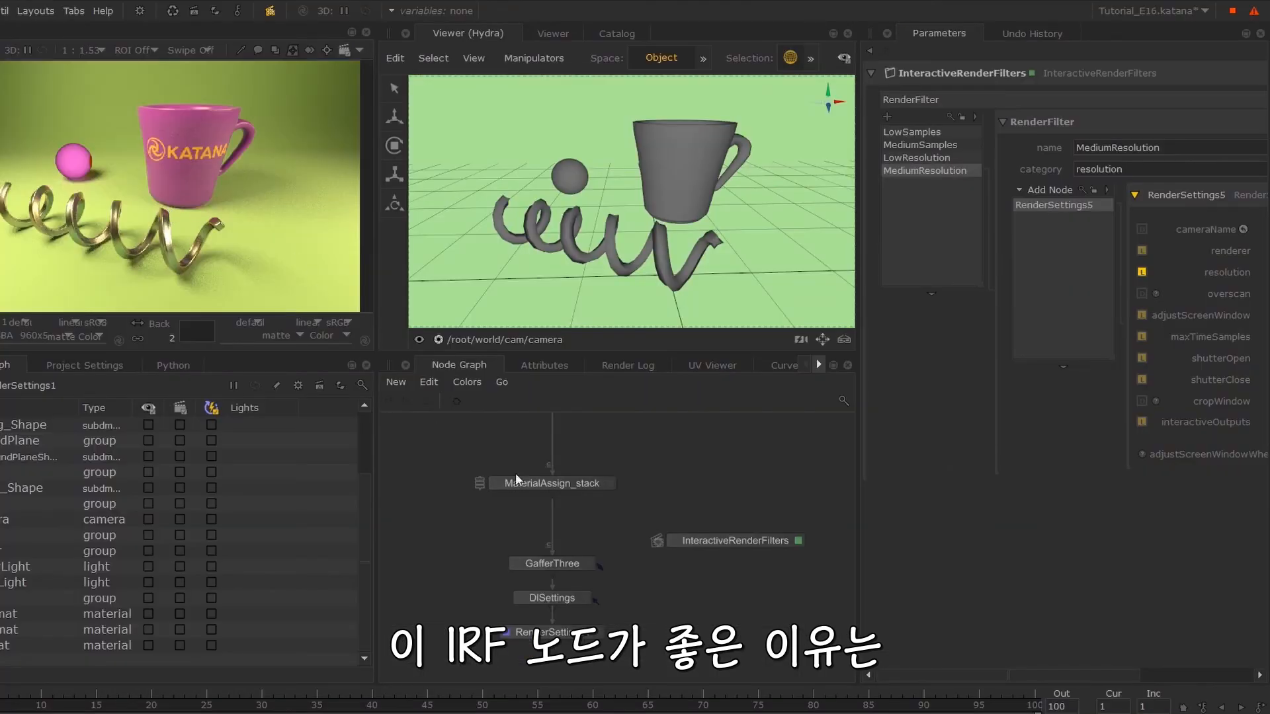
Open the DlSettings node's Overrides and switch Enable Interactive Previewing with Speed Boost on and back off.
{"action": "left_click_drag", "start_coordinate": [764, 541], "coordinate": [762, 529]}
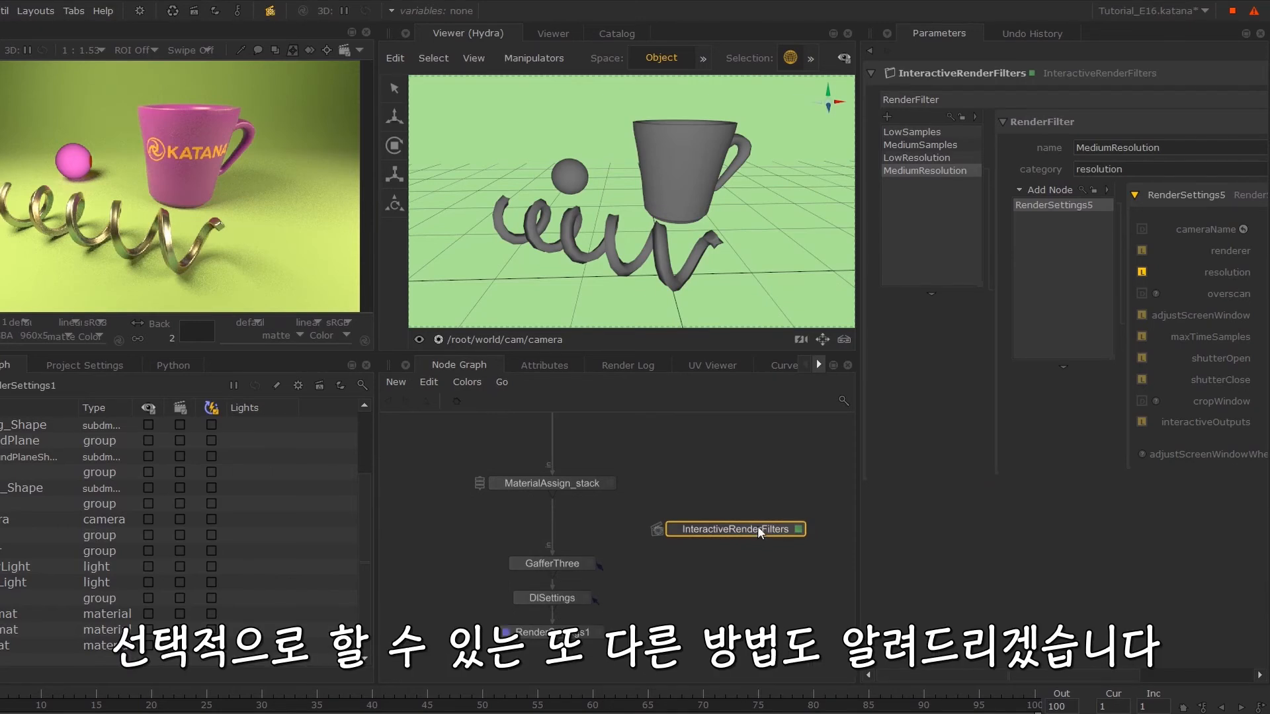
{"action": "middle_click_drag", "start_coordinate": [581, 601], "coordinate": [588, 557]}
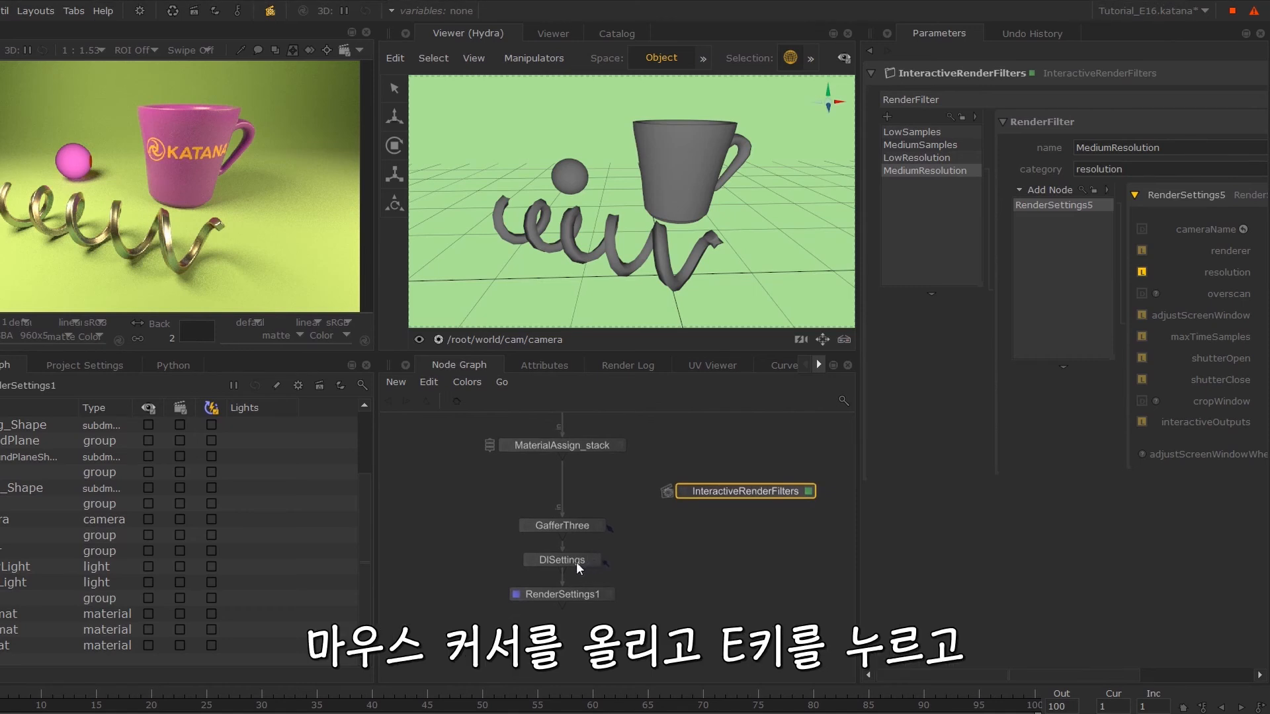
{"action": "key", "text": "e"}
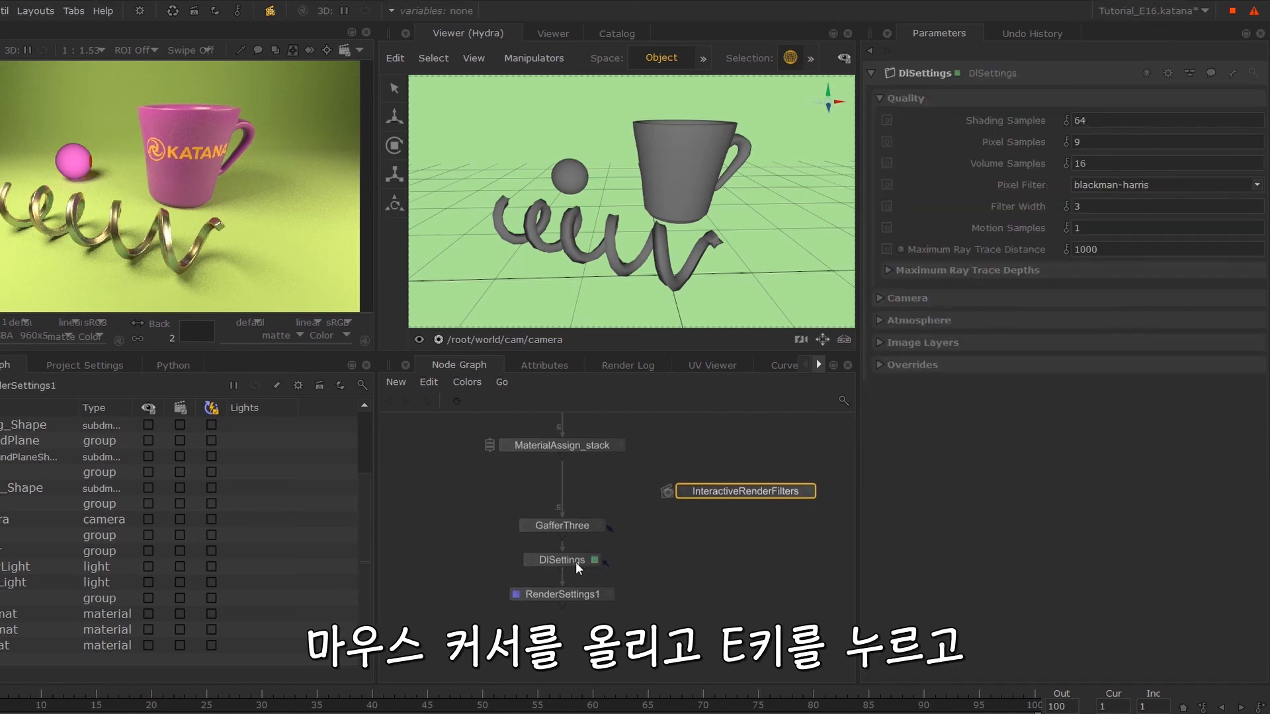
{"action": "left_click", "coordinate": [901, 369]}
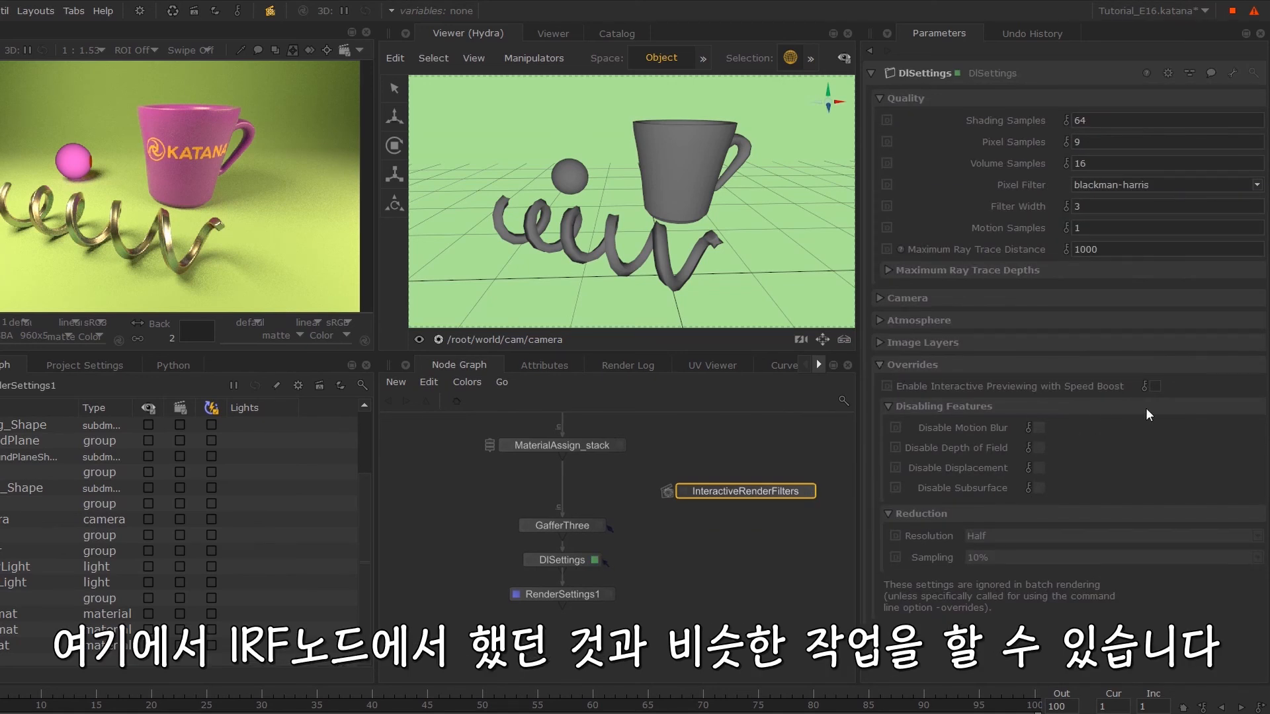
{"action": "left_click", "coordinate": [1155, 387]}
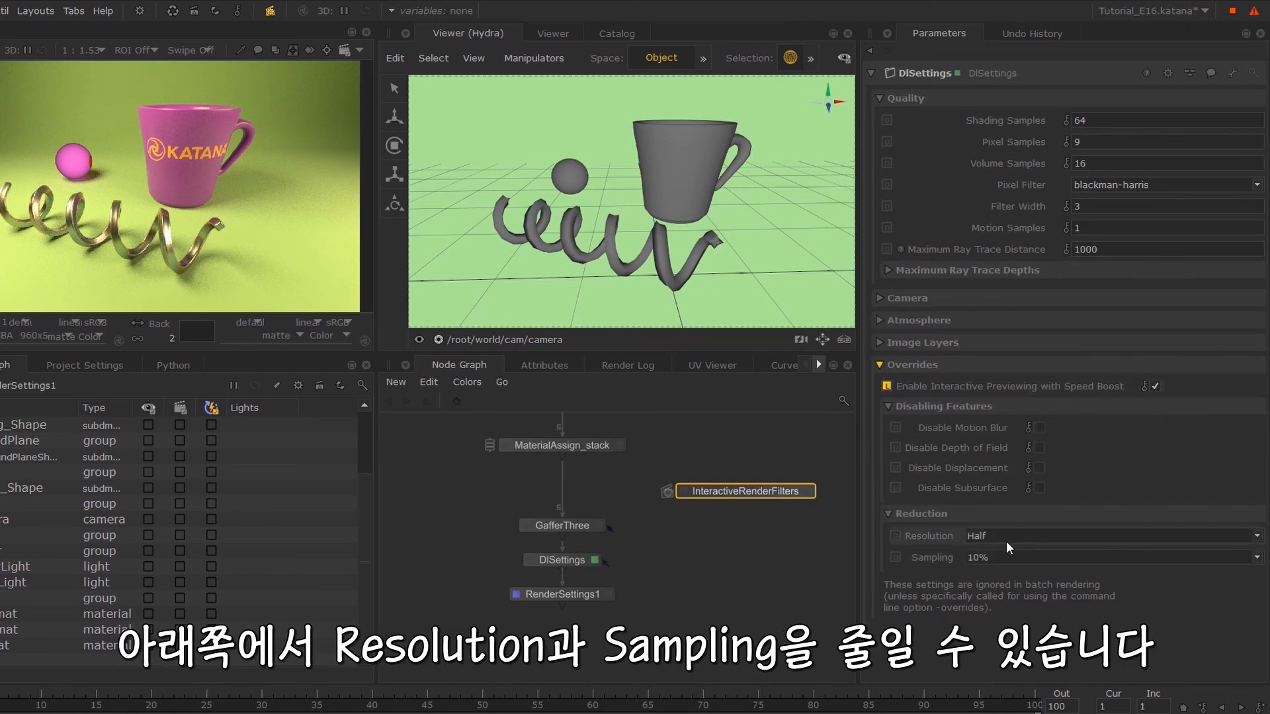
{"action": "left_click", "coordinate": [1155, 387]}
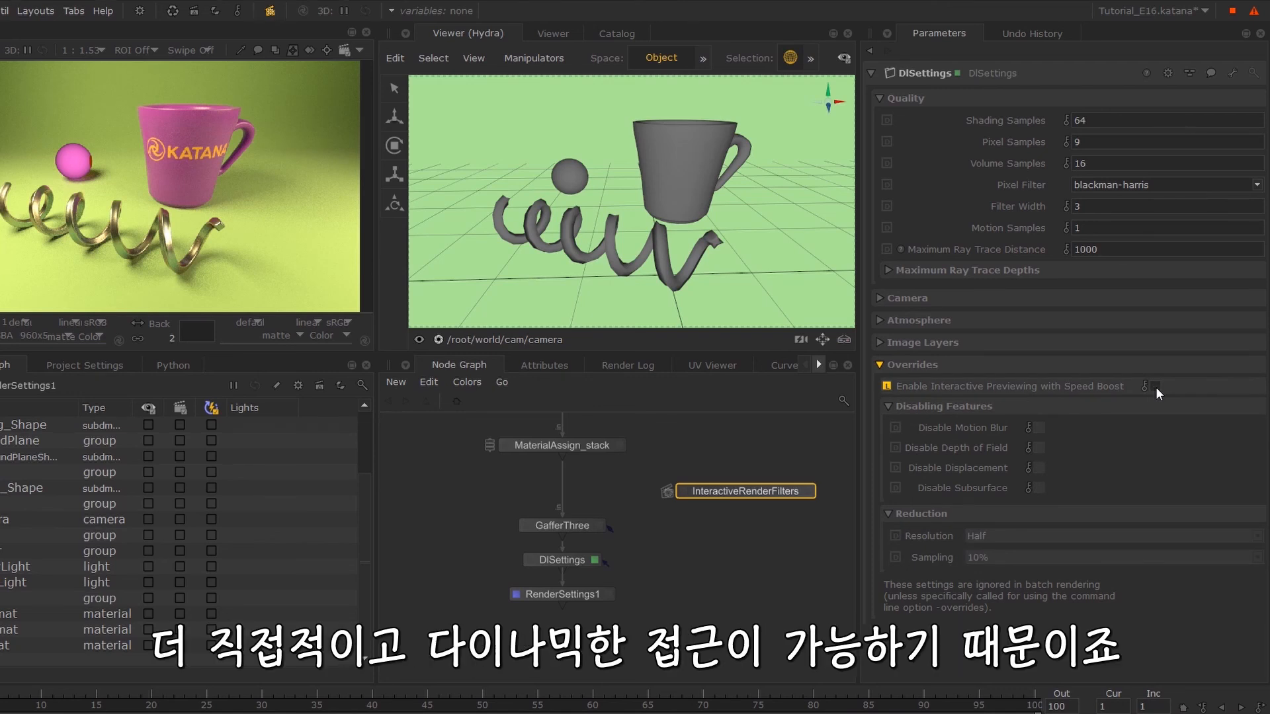
Review the available and active filters in the Interactive Render Filters list, and close it.
{"action": "left_click", "coordinate": [269, 11]}
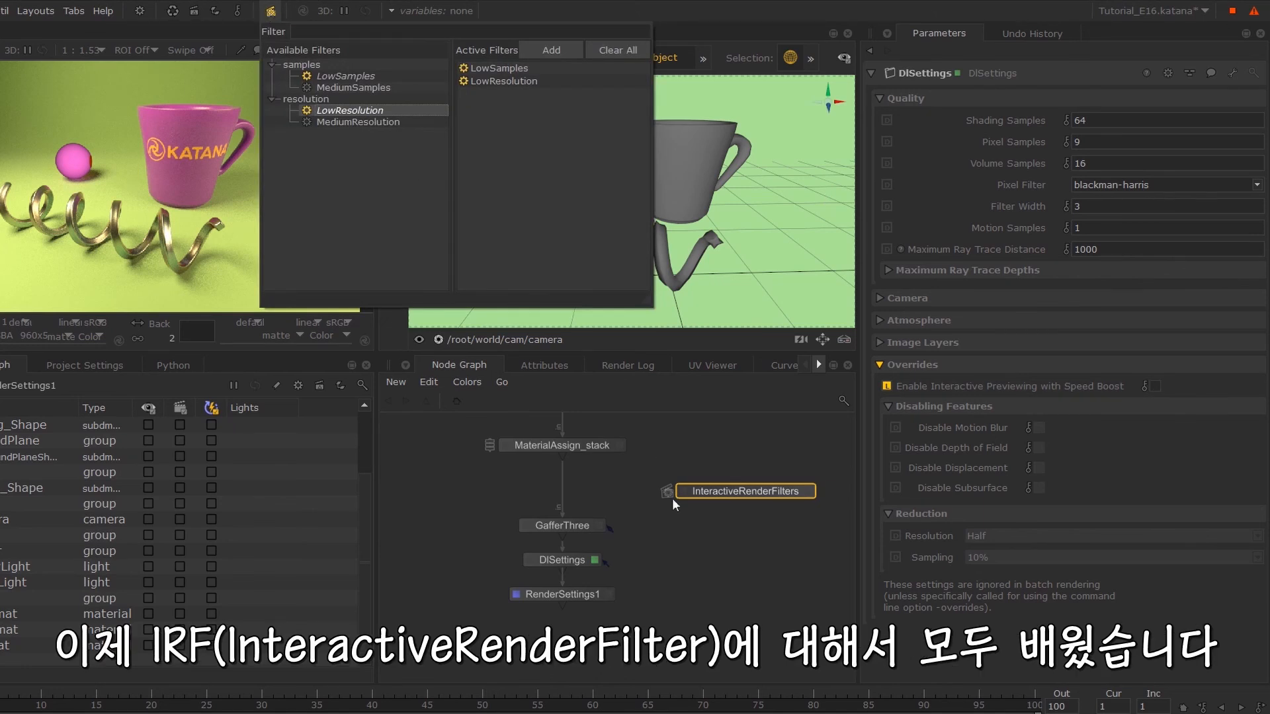
{"action": "left_click", "coordinate": [680, 581]}
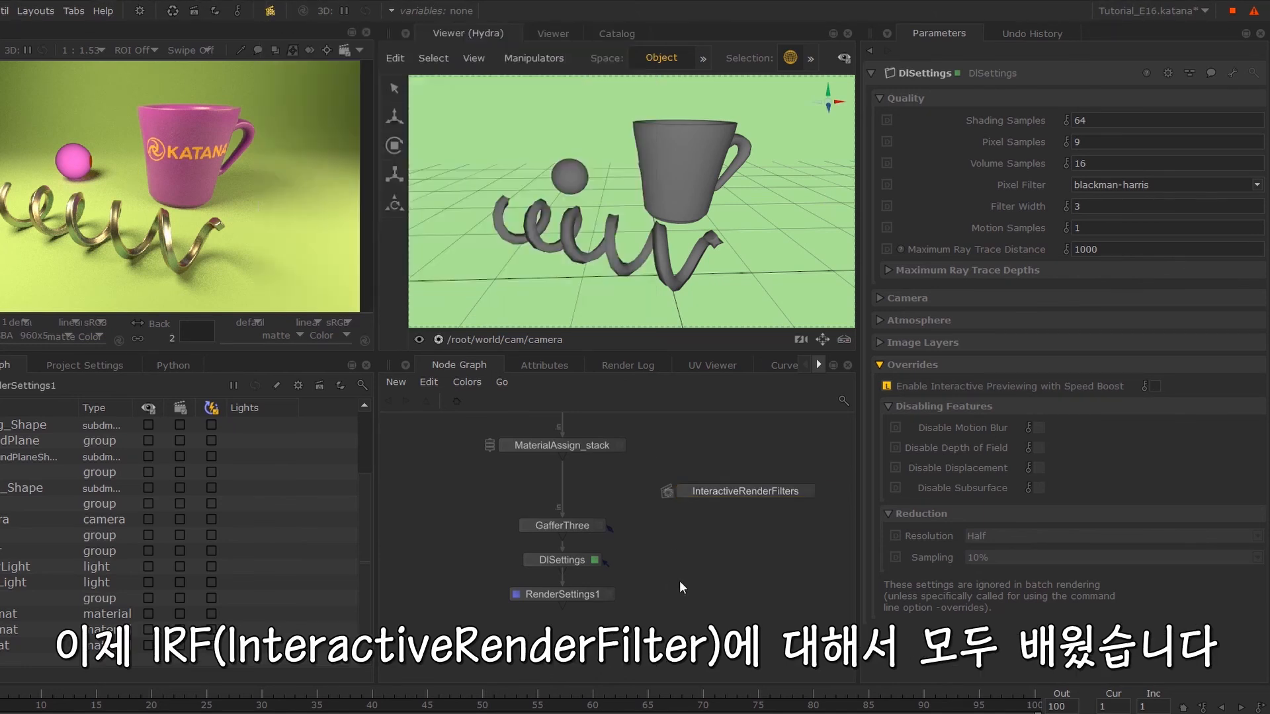